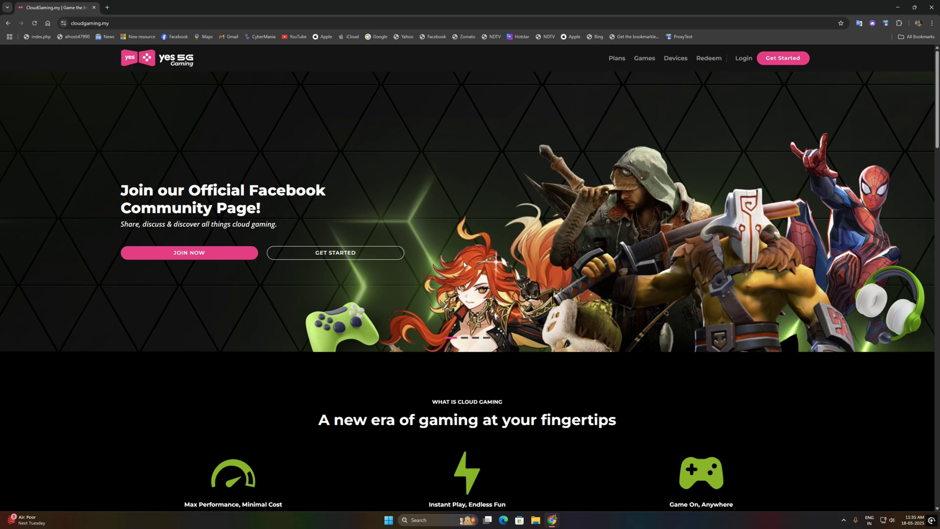
- Scroll the homepage past features and game tiles to the 'Get your access plan' Yes cards and footer
{"action": "scroll", "coordinate": [464, 264], "scroll_direction": "down", "scroll_amount": 5}
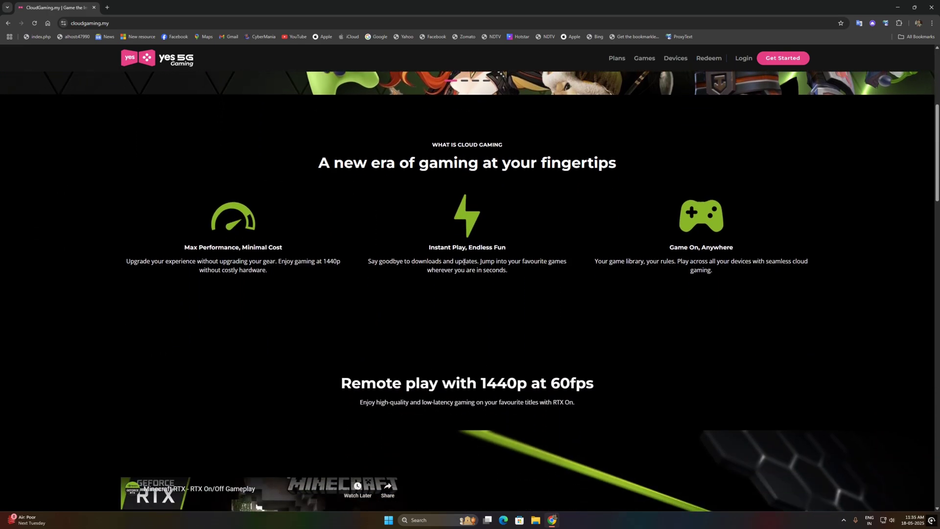
{"action": "scroll", "coordinate": [463, 262], "scroll_direction": "down", "scroll_amount": 4}
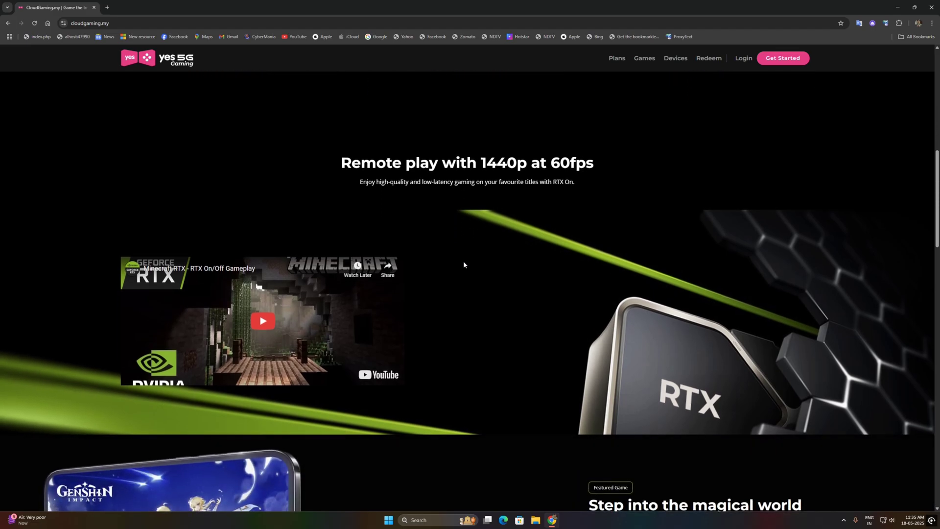
{"action": "scroll", "coordinate": [464, 264], "scroll_direction": "down", "scroll_amount": 1}
{"action": "scroll", "coordinate": [463, 264], "scroll_direction": "down", "scroll_amount": 1}
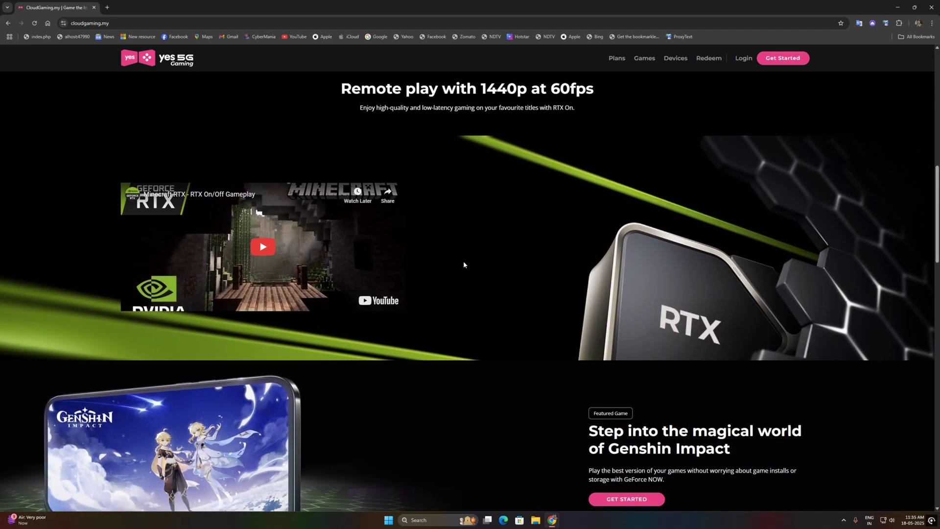
{"action": "scroll", "coordinate": [463, 264], "scroll_direction": "down", "scroll_amount": 3}
{"action": "scroll", "coordinate": [463, 264], "scroll_direction": "down", "scroll_amount": 4}
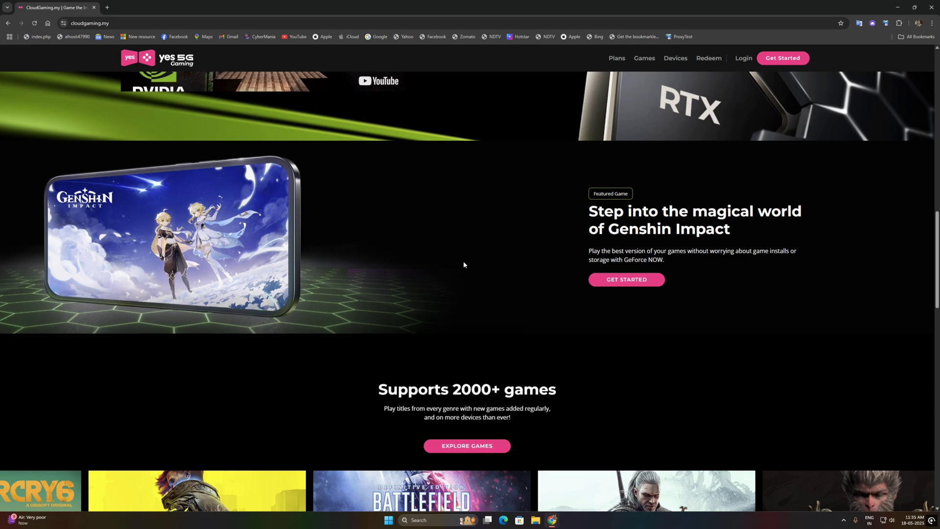
{"action": "scroll", "coordinate": [463, 264], "scroll_direction": "down", "scroll_amount": 3}
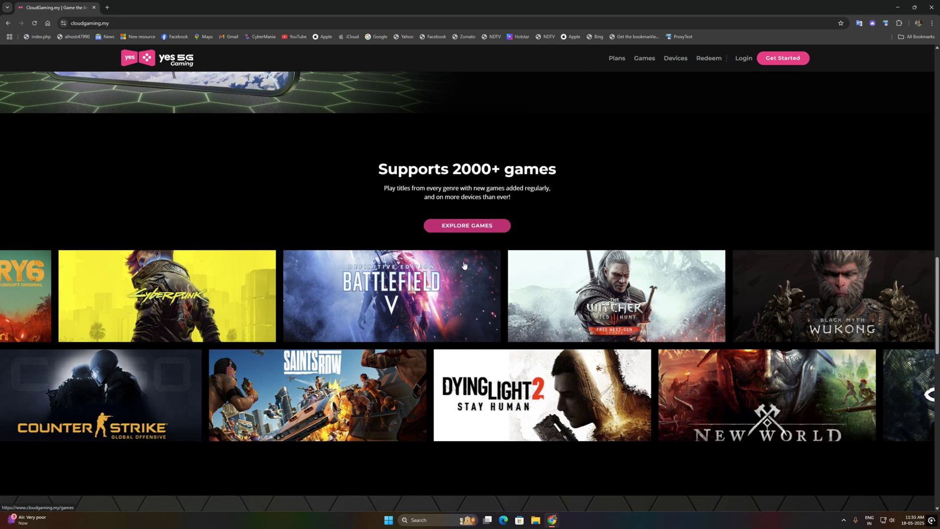
{"action": "scroll", "coordinate": [463, 265], "scroll_direction": "down", "scroll_amount": 3}
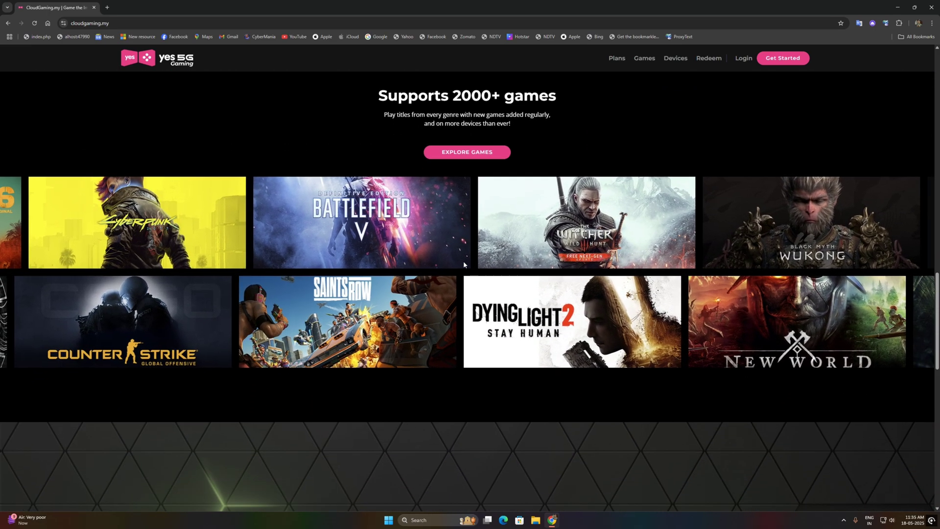
{"action": "scroll", "coordinate": [463, 265], "scroll_direction": "down", "scroll_amount": 4}
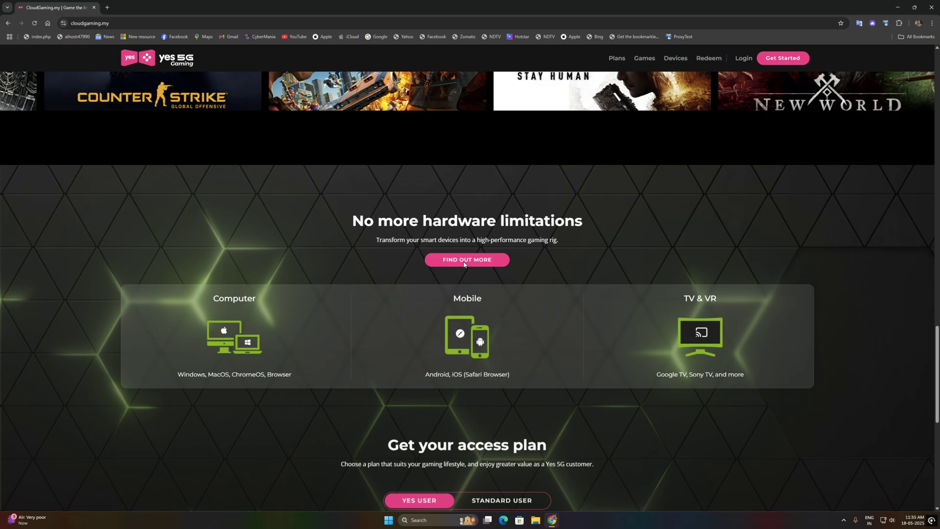
{"action": "scroll", "coordinate": [463, 264], "scroll_direction": "down", "scroll_amount": 4}
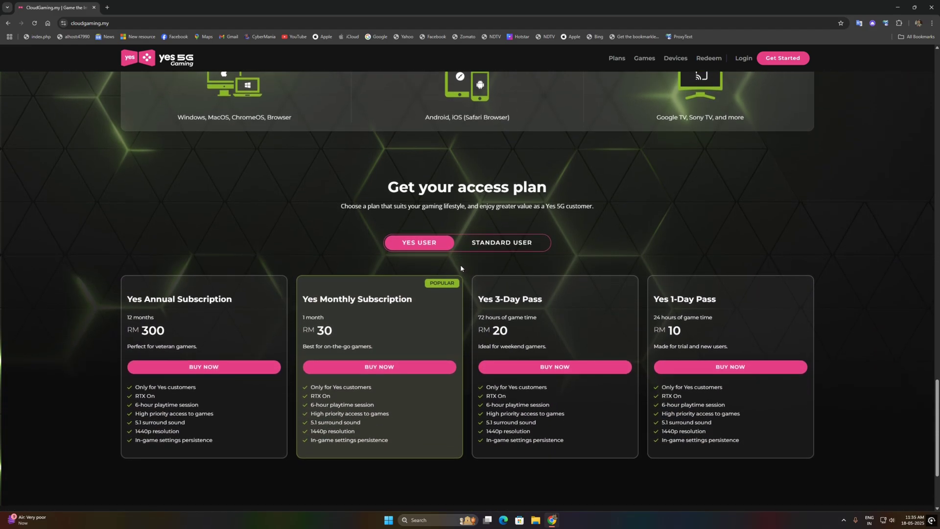
{"action": "scroll", "coordinate": [460, 264], "scroll_direction": "down", "scroll_amount": 2}
{"action": "scroll", "coordinate": [472, 329], "scroll_direction": "down", "scroll_amount": 2}
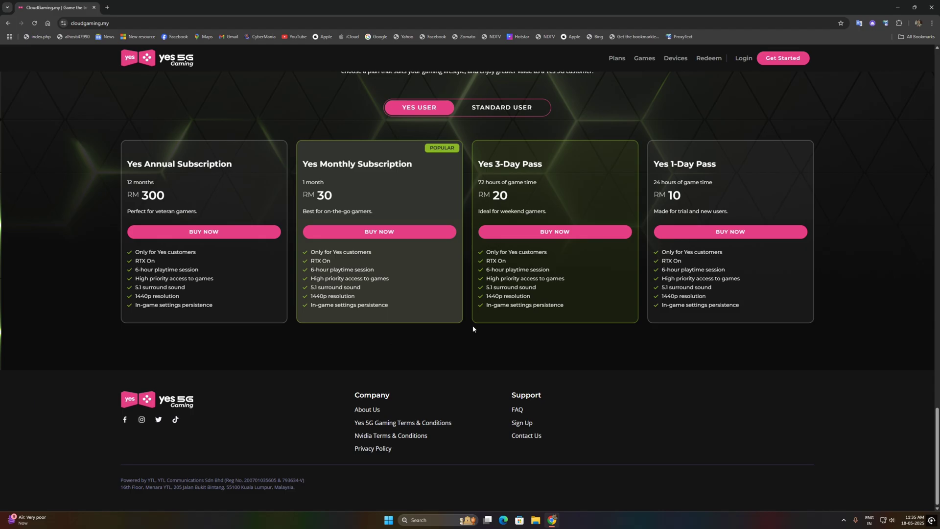
- Buy the 1-Day Pass, sign up with a Google account, and view the Start Playing plan page
{"action": "left_click", "coordinate": [700, 238]}
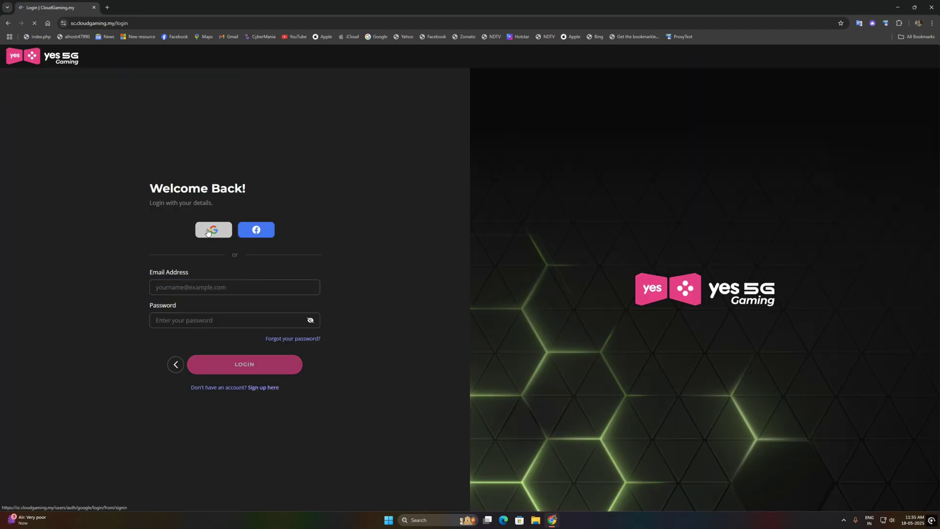
{"action": "left_click", "coordinate": [227, 238]}
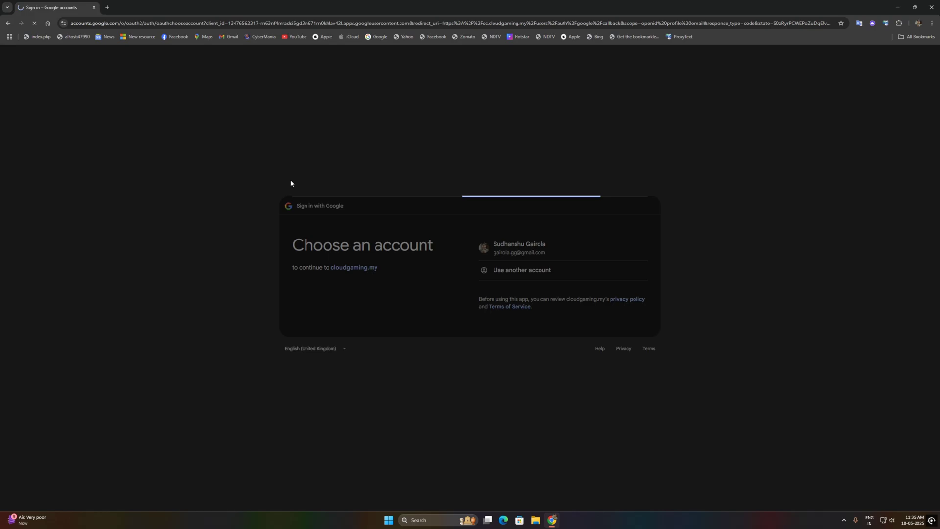
{"action": "left_click", "coordinate": [603, 317]}
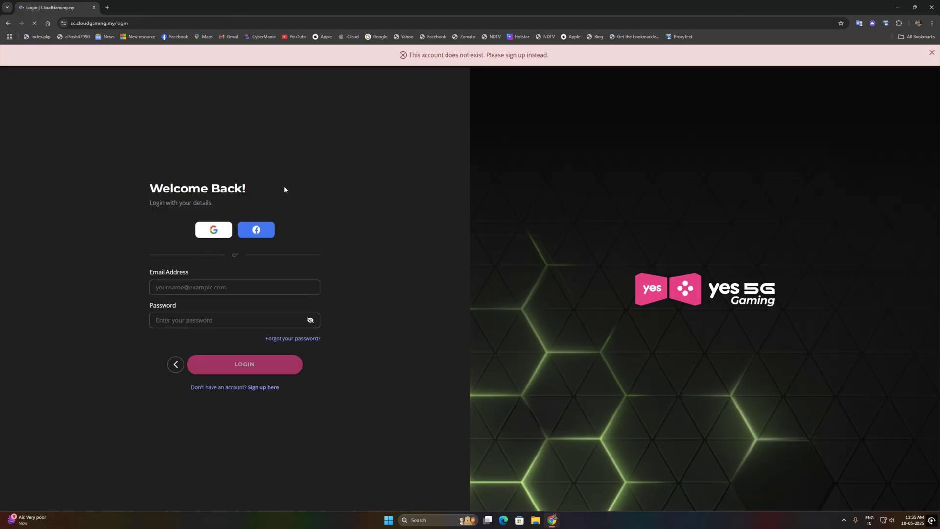
{"action": "left_click", "coordinate": [257, 388]}
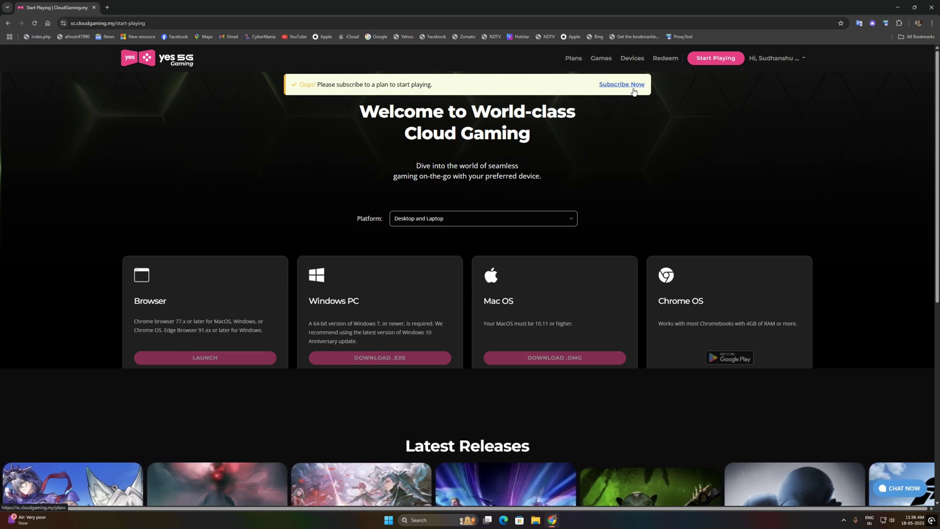
{"action": "scroll", "coordinate": [534, 239], "scroll_direction": "down", "scroll_amount": 6}
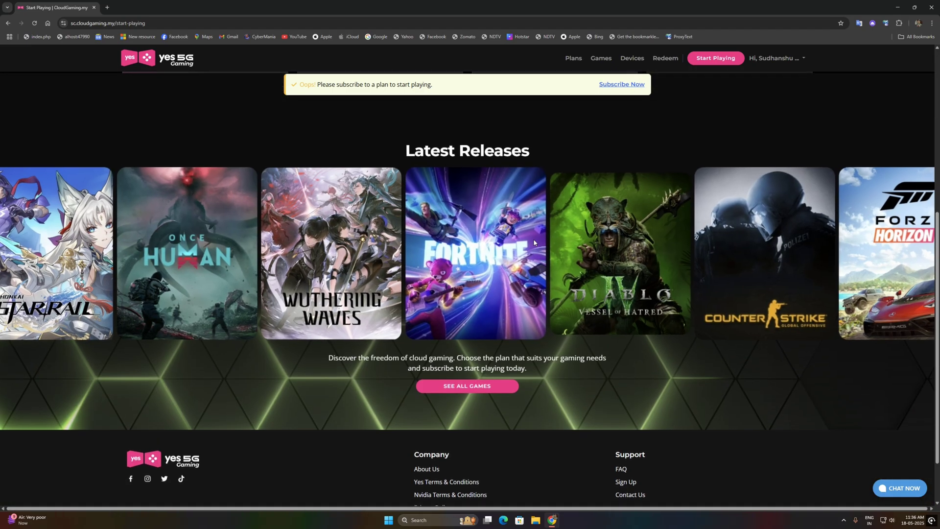
{"action": "scroll", "coordinate": [534, 240], "scroll_direction": "up", "scroll_amount": 7}
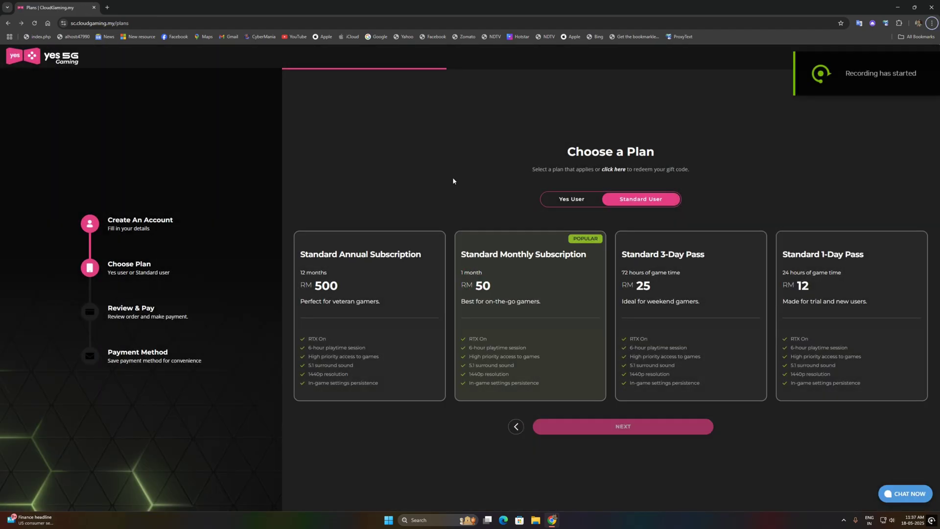
- Try the Yes User 1-Day Pass with Passport ID, then back out and select the Standard 1-Day Pass
{"action": "left_click", "coordinate": [580, 206]}
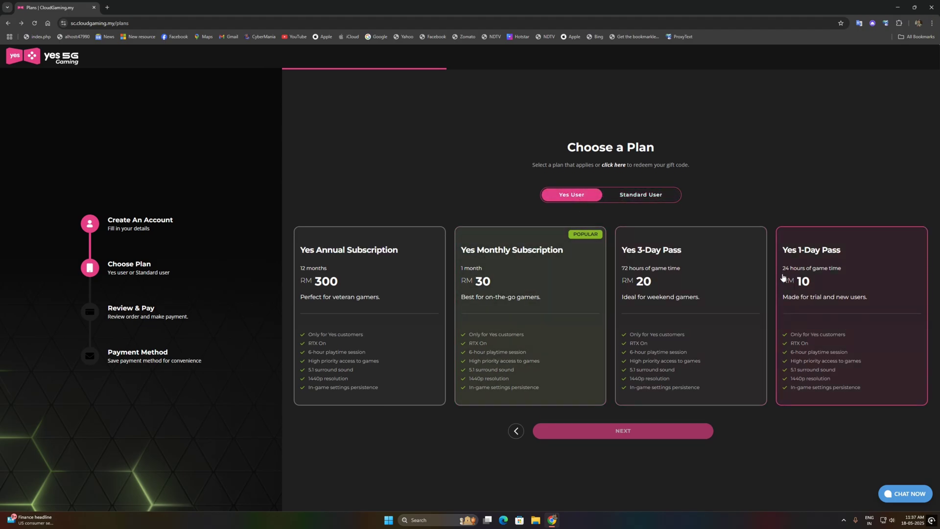
{"action": "left_click_drag", "start_coordinate": [782, 278], "coordinate": [838, 281]}
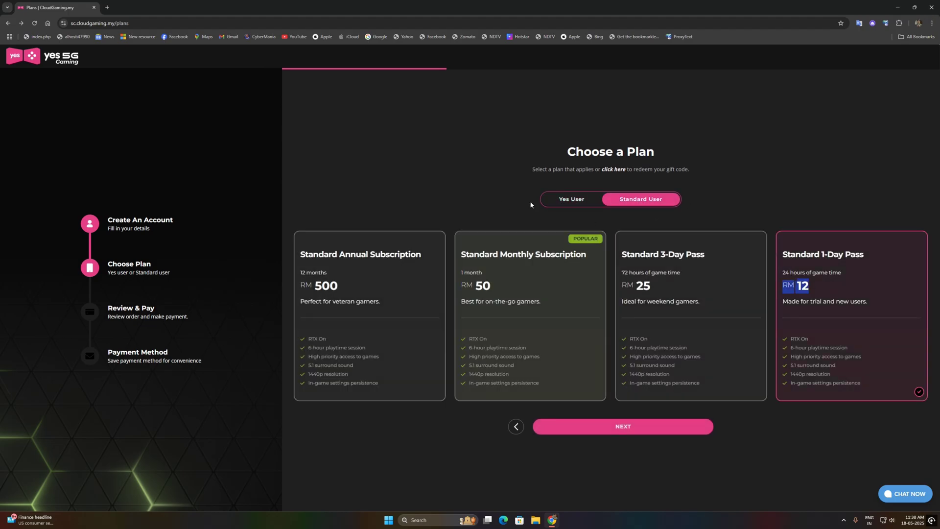
{"action": "left_click", "coordinate": [569, 199]}
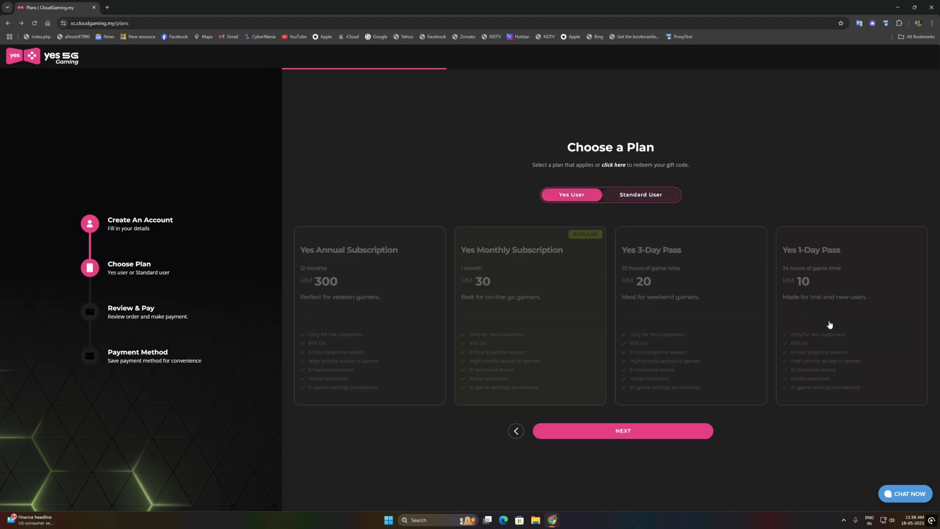
{"action": "left_click", "coordinate": [657, 431]}
{"action": "left_click_drag", "start_coordinate": [436, 185], "coordinate": [537, 189]}
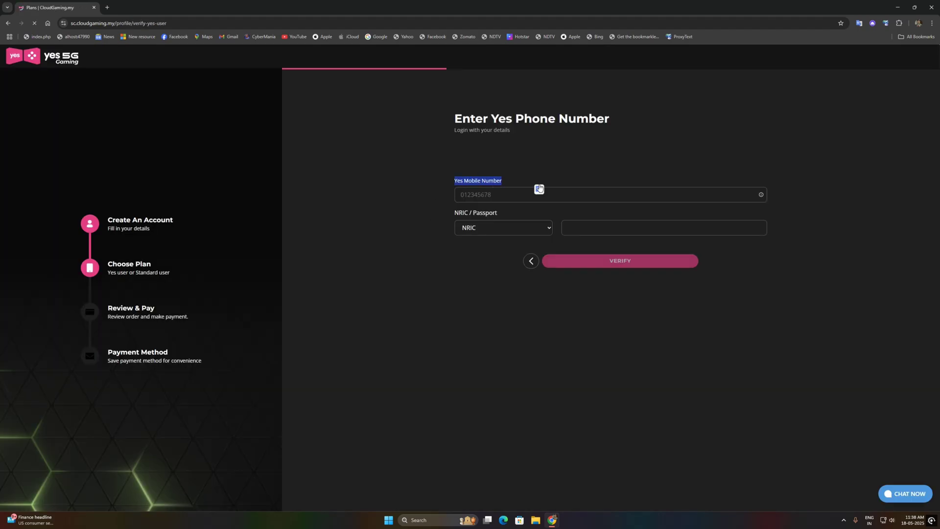
{"action": "left_click_drag", "start_coordinate": [453, 212], "coordinate": [515, 213]}
{"action": "left_click", "coordinate": [514, 228]}
{"action": "left_click", "coordinate": [529, 252]}
{"action": "left_click", "coordinate": [530, 265]}
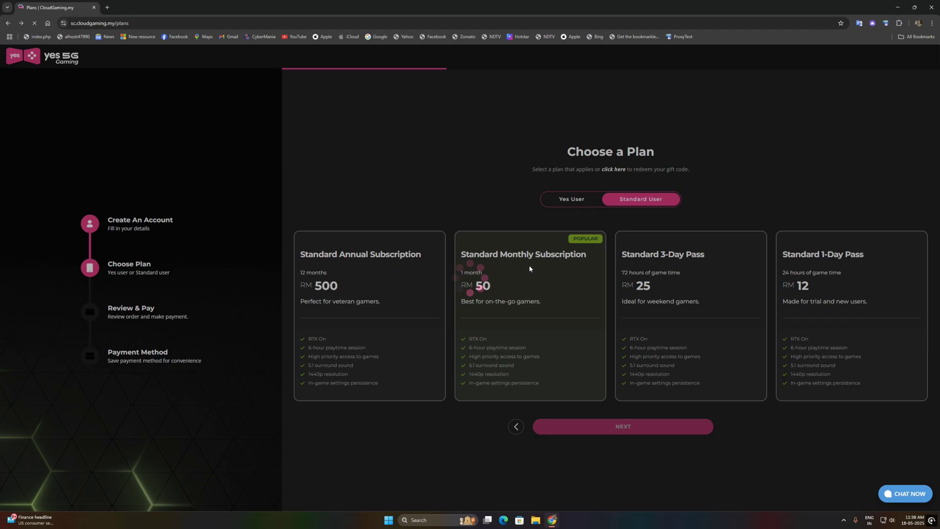
{"action": "left_click", "coordinate": [871, 325]}
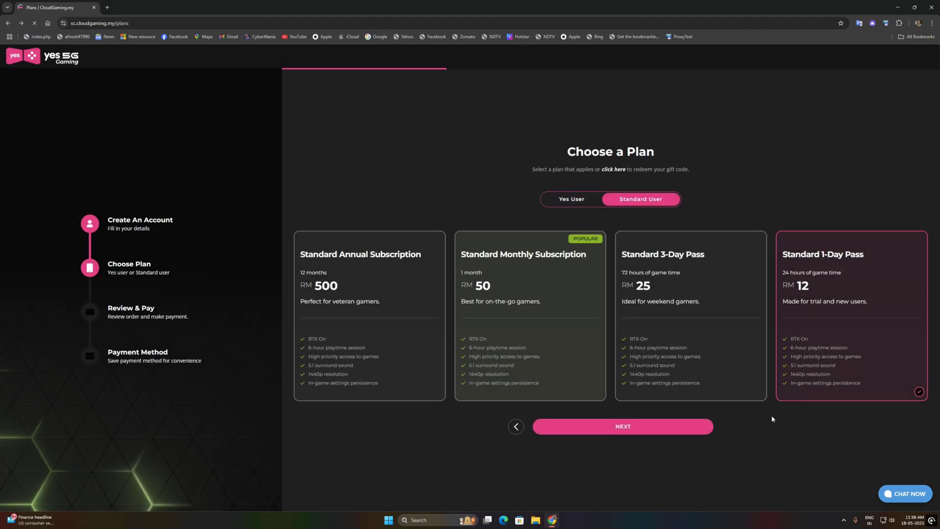
- Review the RM13.00 Standard 1-Day Pass order and proceed to the iPay88 payment page
{"action": "left_click", "coordinate": [638, 431]}
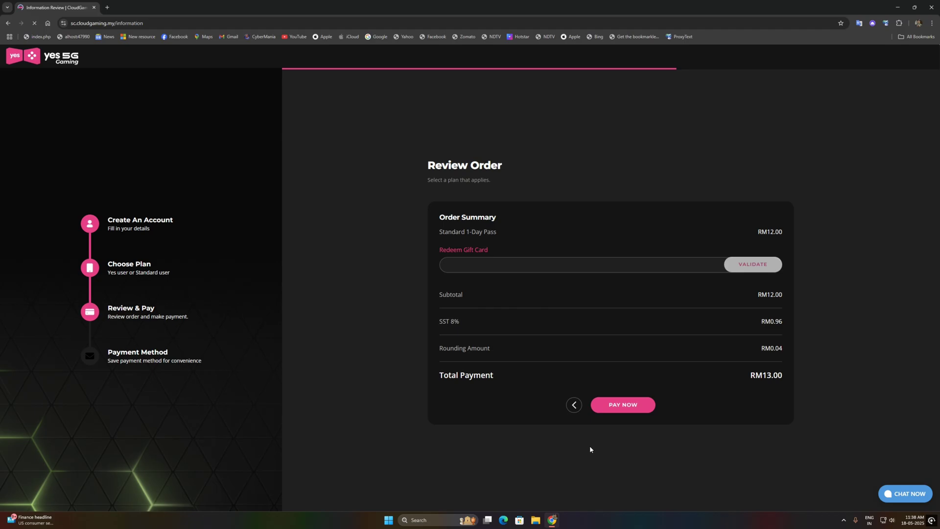
{"action": "left_click_drag", "start_coordinate": [445, 311], "coordinate": [495, 351]}
{"action": "left_click", "coordinate": [621, 386]}
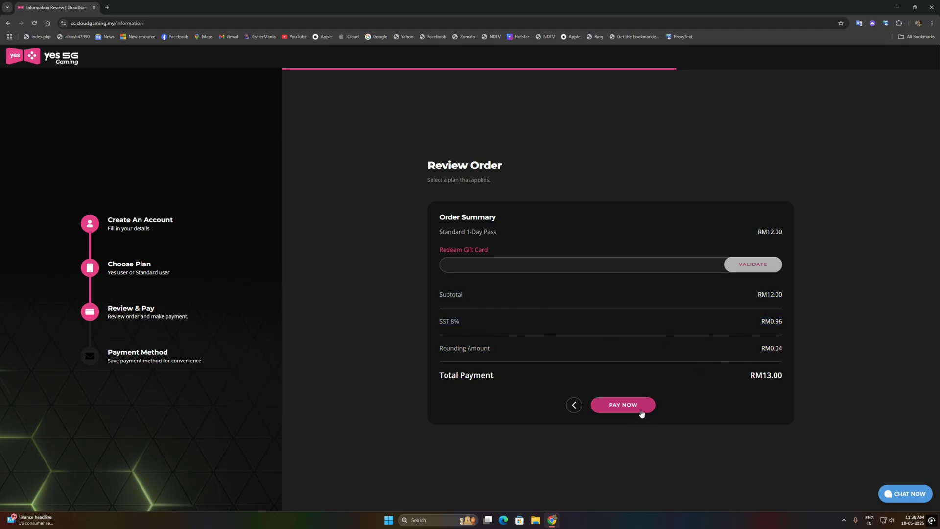
{"action": "left_click", "coordinate": [622, 405]}
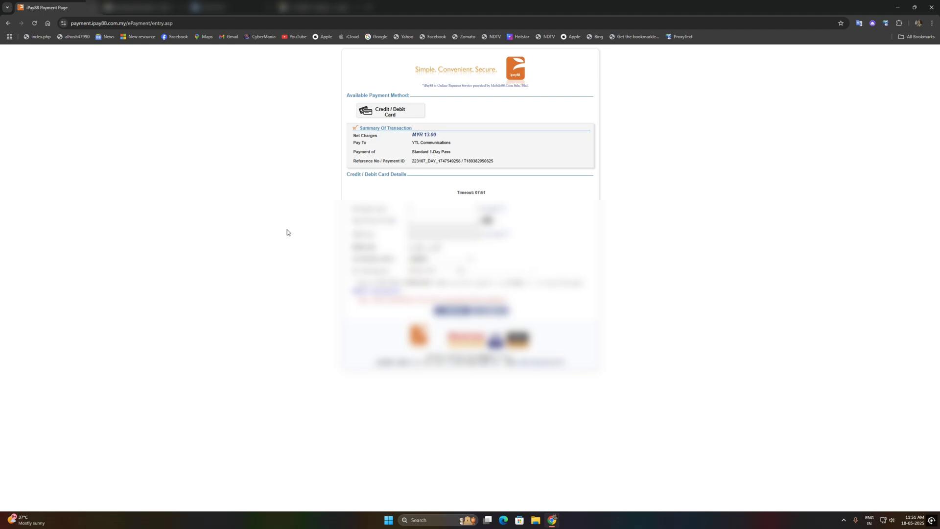
- Enter the cardholder's name and card number on the iPay88 form
{"action": "left_click", "coordinate": [437, 209]}
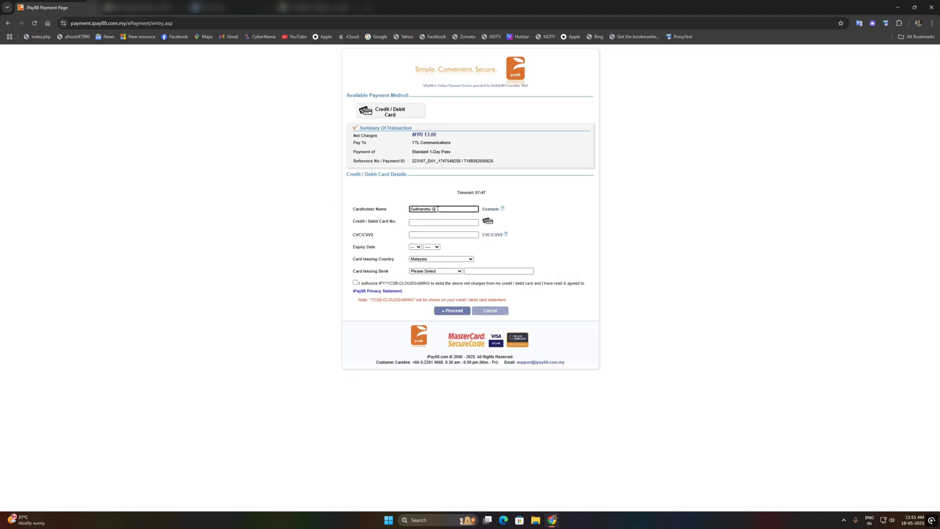
{"action": "key", "text": "Tab"}
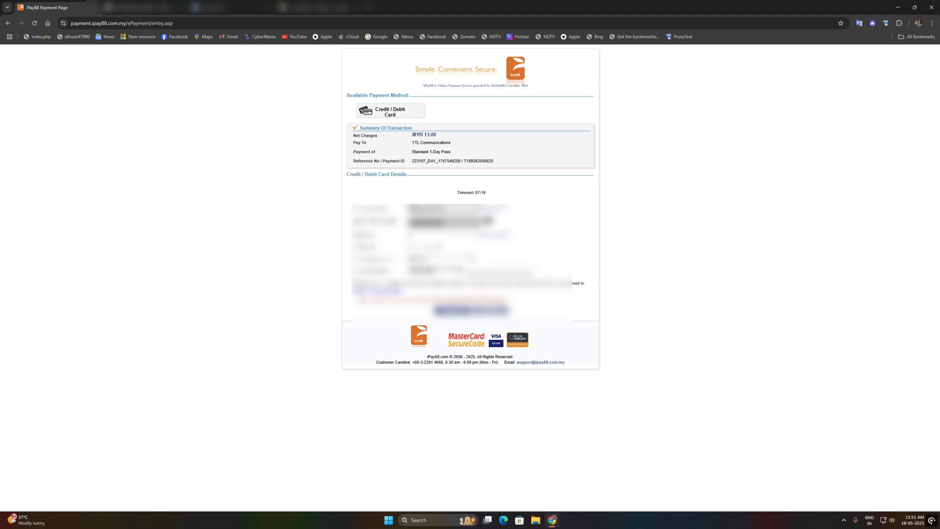
{"action": "left_click", "coordinate": [440, 234]}
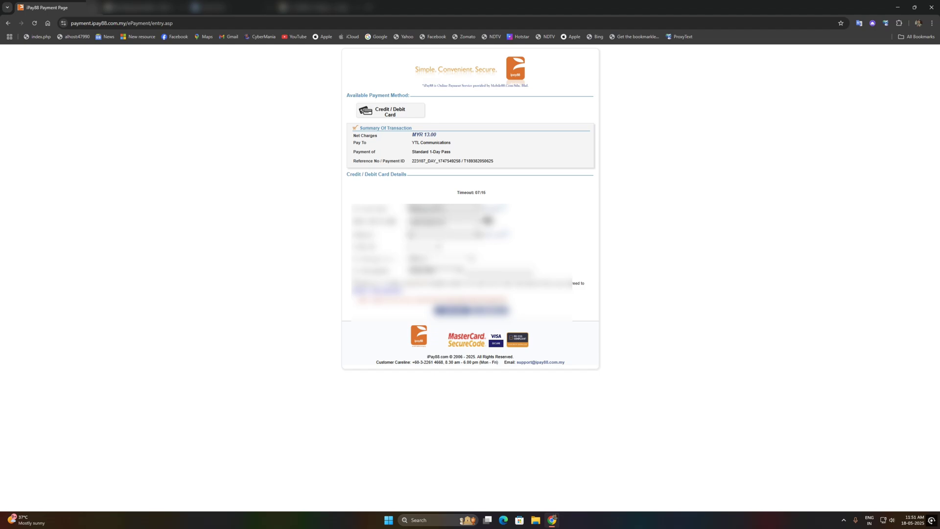
{"action": "key", "text": "Tab"}
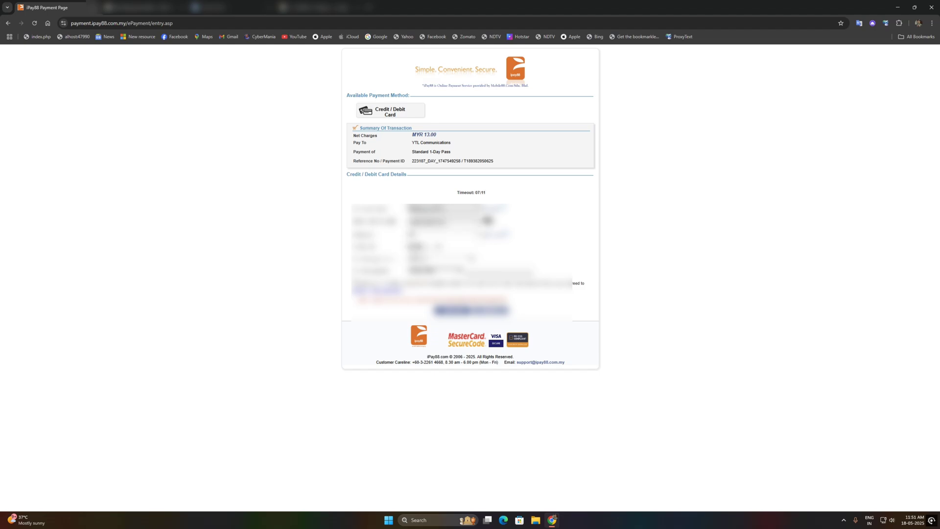
- Set the card's expiry month and year and choose Malaysia as the issuing country
{"action": "key", "text": "Down"}
{"action": "key", "text": "alt+Down"}
{"action": "key", "text": "Tab"}
{"action": "key", "text": "alt+Down"}
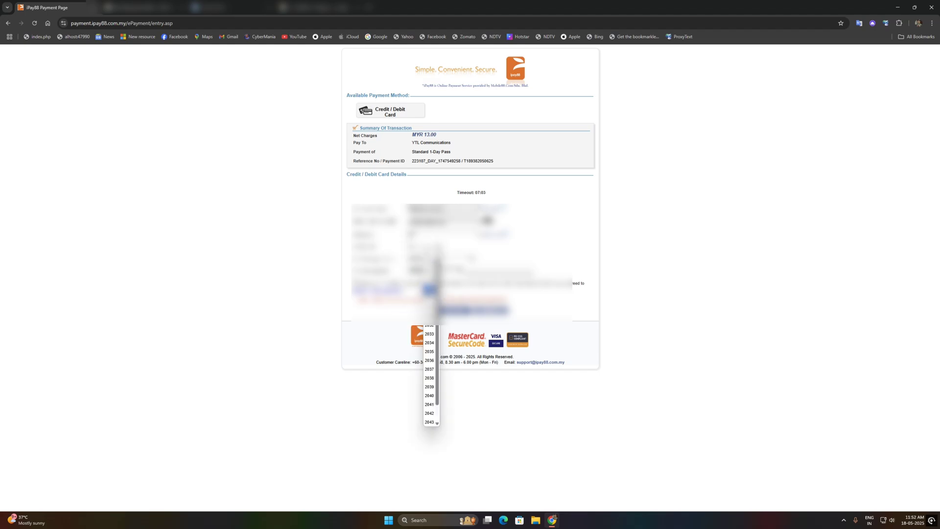
{"action": "key", "text": "Tab"}
{"action": "key", "text": "alt+Down"}
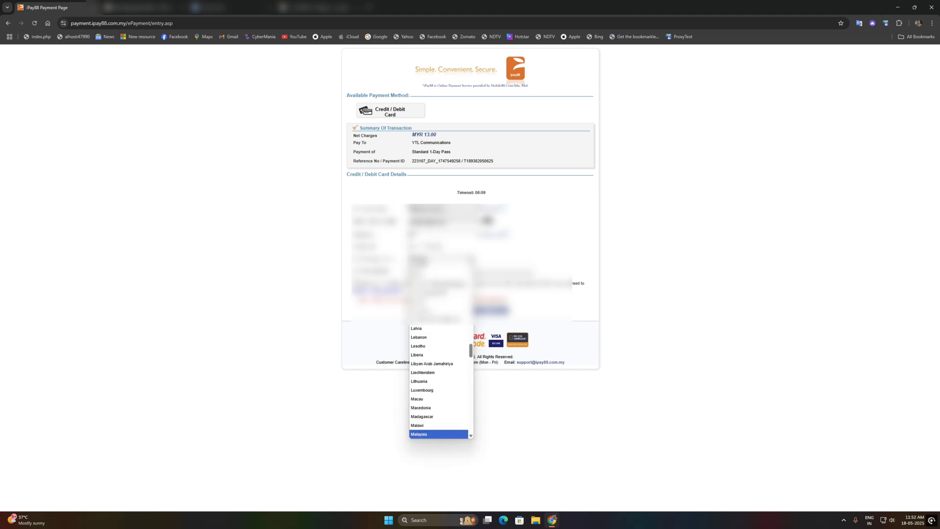
{"action": "key", "text": "i"}
- Choose the issuing bank, submit the MYR 13.00 payment, and dismiss Chrome's save-card offer
{"action": "key", "text": "Tab"}
{"action": "key", "text": "alt+Down"}
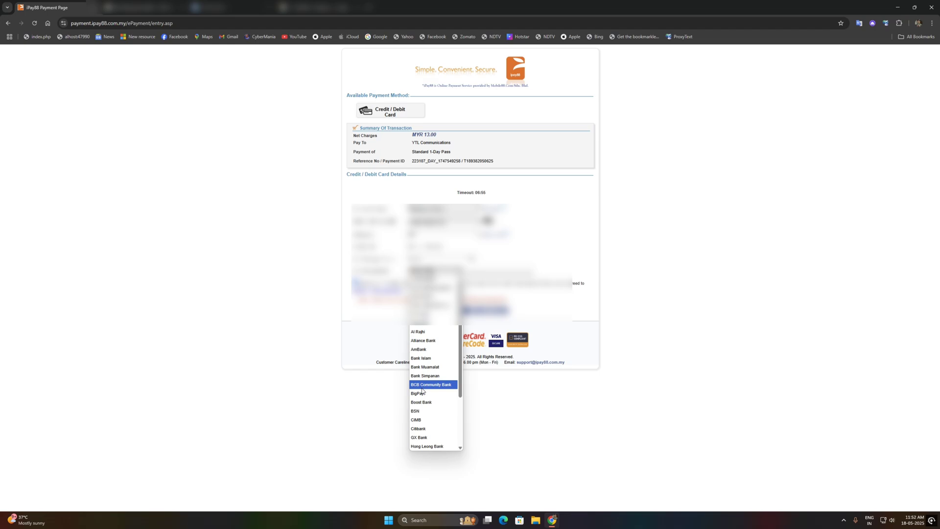
{"action": "scroll", "coordinate": [434, 418], "scroll_direction": "down", "scroll_amount": 3}
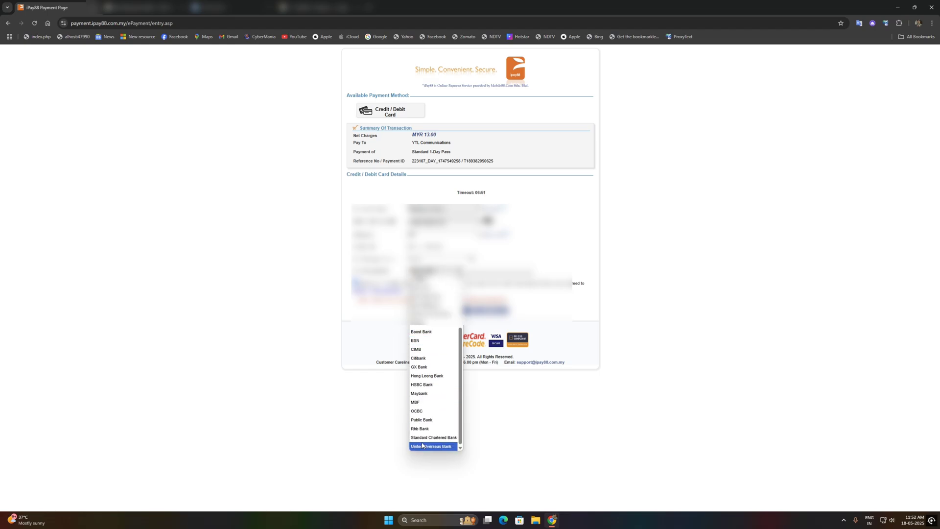
{"action": "key", "text": "a"}
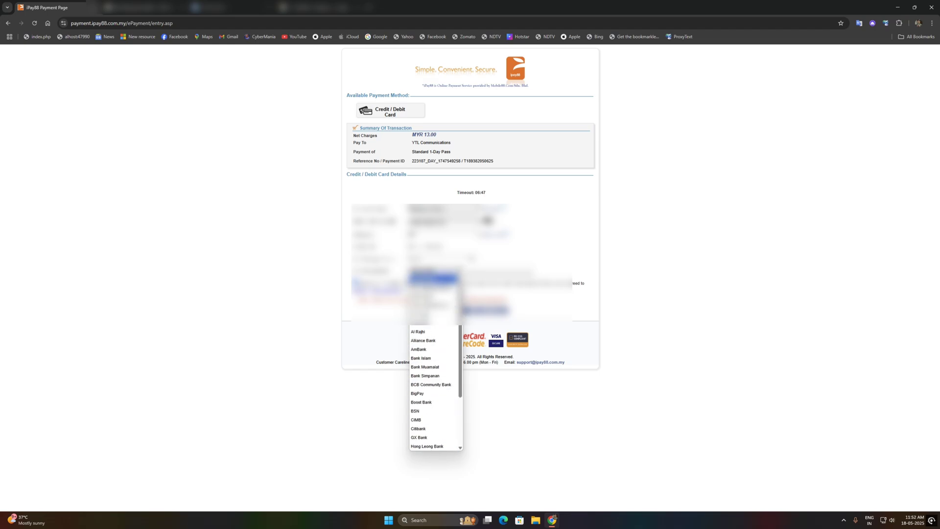
{"action": "key", "text": "Return"}
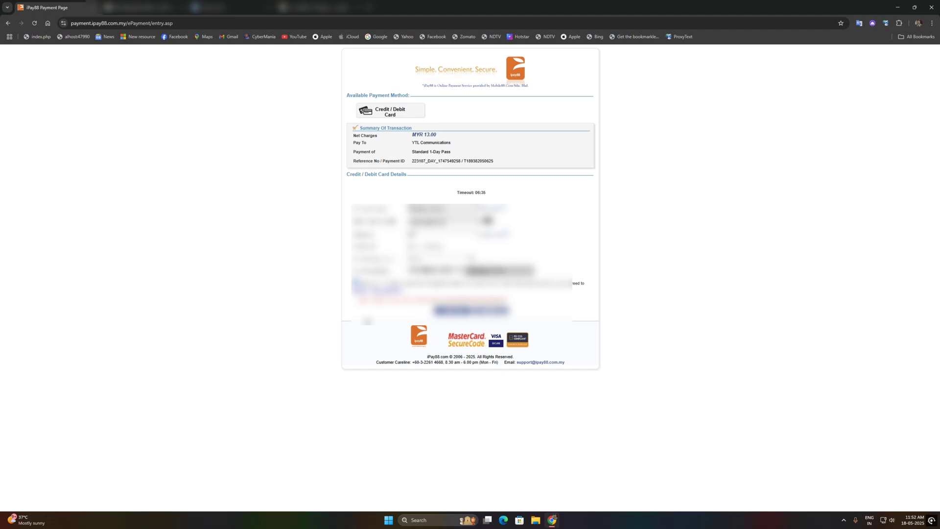
{"action": "left_click", "coordinate": [443, 313]}
{"action": "left_click", "coordinate": [821, 142]}
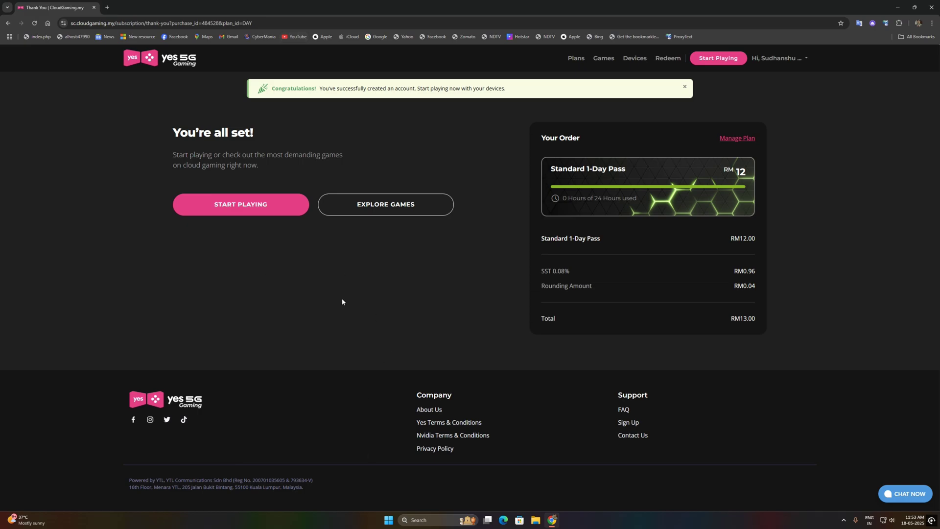
- On Start Playing, choose the Mobile platform and open the Android app's Google Play page in a new tab
{"action": "left_click", "coordinate": [250, 215]}
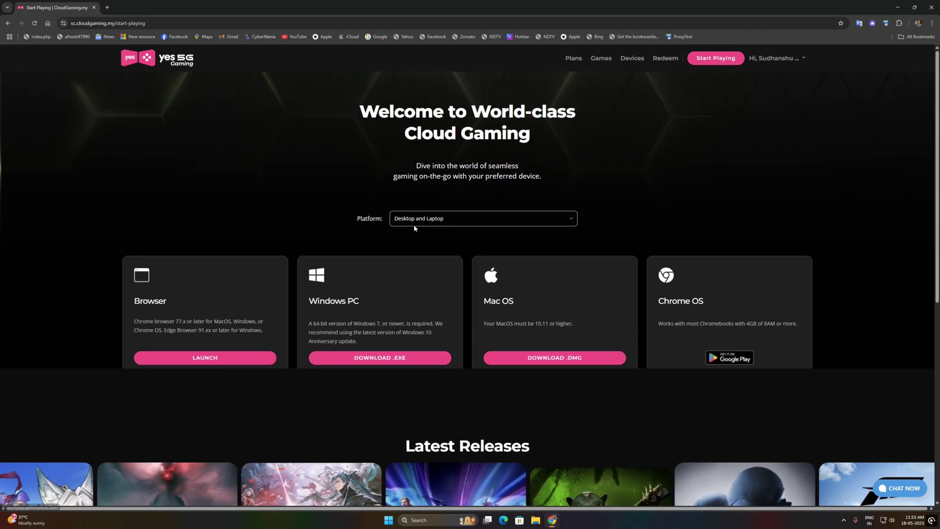
{"action": "left_click", "coordinate": [414, 221]}
{"action": "left_click", "coordinate": [421, 245]}
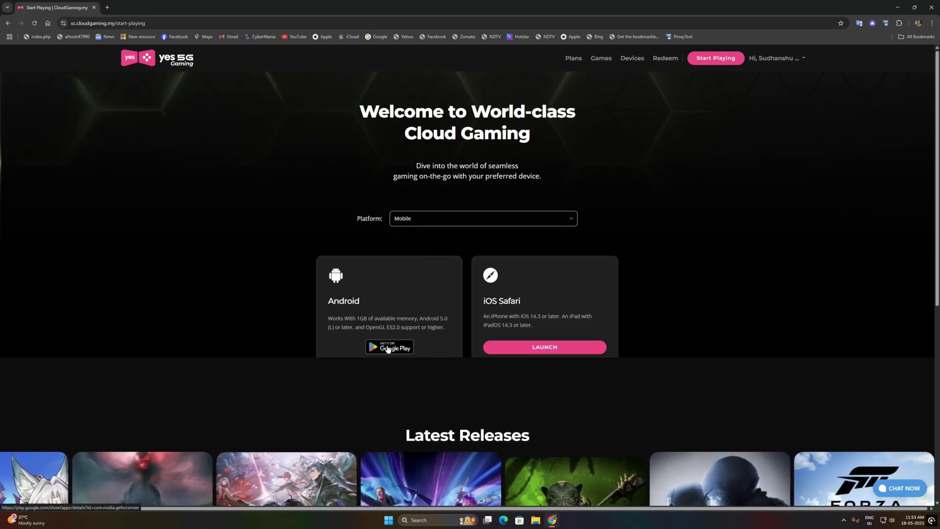
{"action": "right_click", "coordinate": [386, 348]}
{"action": "left_click", "coordinate": [426, 158]}
- Switch the platform to Desktop and Laptop and launch GeForce NOW in the browser
{"action": "left_click", "coordinate": [421, 218]}
{"action": "left_click", "coordinate": [424, 251]}
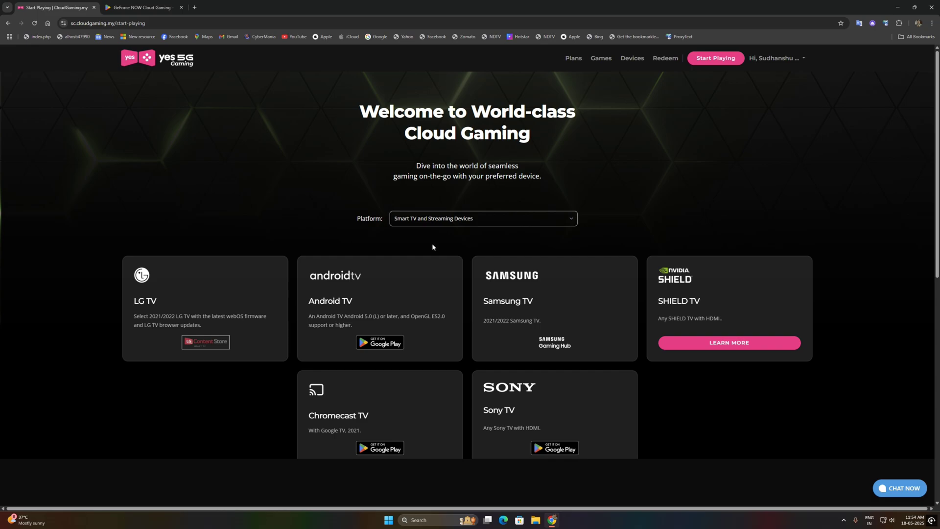
{"action": "scroll", "coordinate": [432, 246], "scroll_direction": "down", "scroll_amount": 3}
{"action": "scroll", "coordinate": [441, 147], "scroll_direction": "up", "scroll_amount": 3}
{"action": "left_click", "coordinate": [443, 219]}
{"action": "left_click", "coordinate": [447, 221]}
{"action": "left_click", "coordinate": [445, 223]}
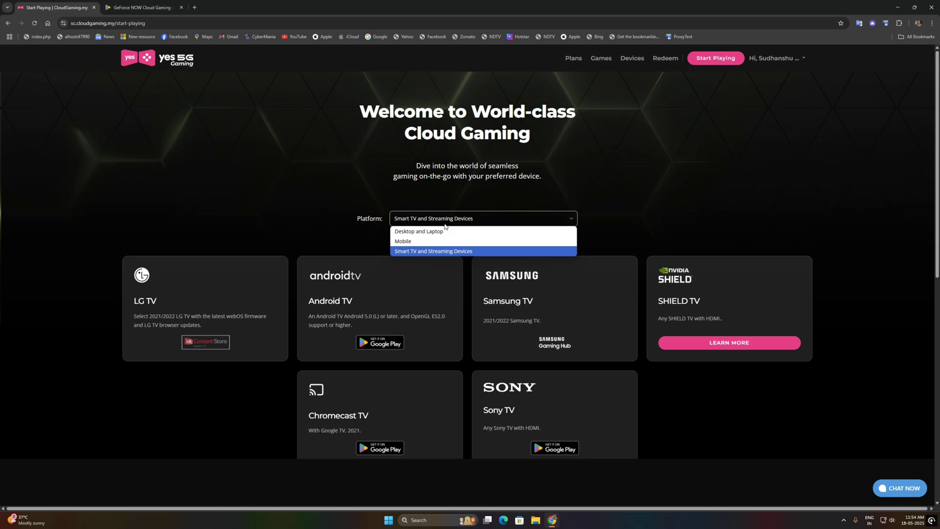
{"action": "left_click", "coordinate": [444, 233]}
{"action": "left_click", "coordinate": [245, 361]}
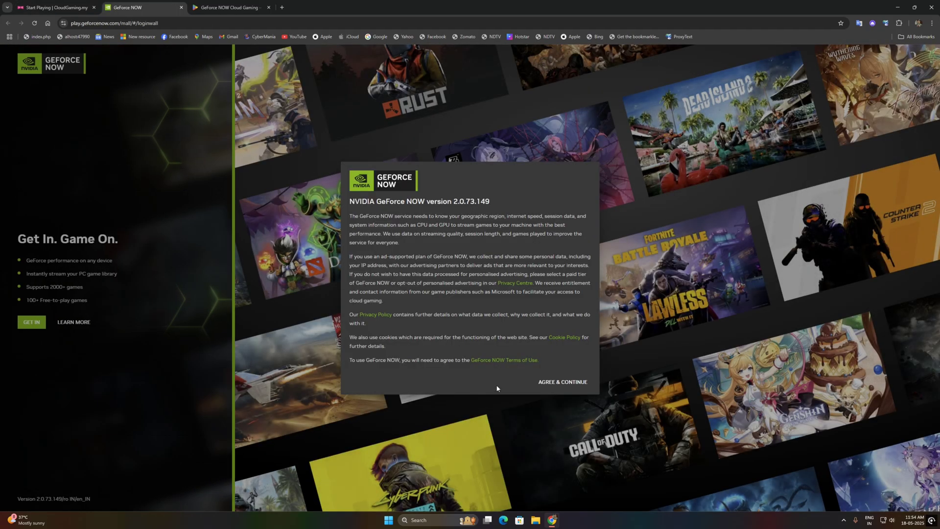
- Accept GeForce NOW's terms of use and go to the provider sign-in page
{"action": "left_click", "coordinate": [562, 382]}
{"action": "left_click", "coordinate": [32, 323]}
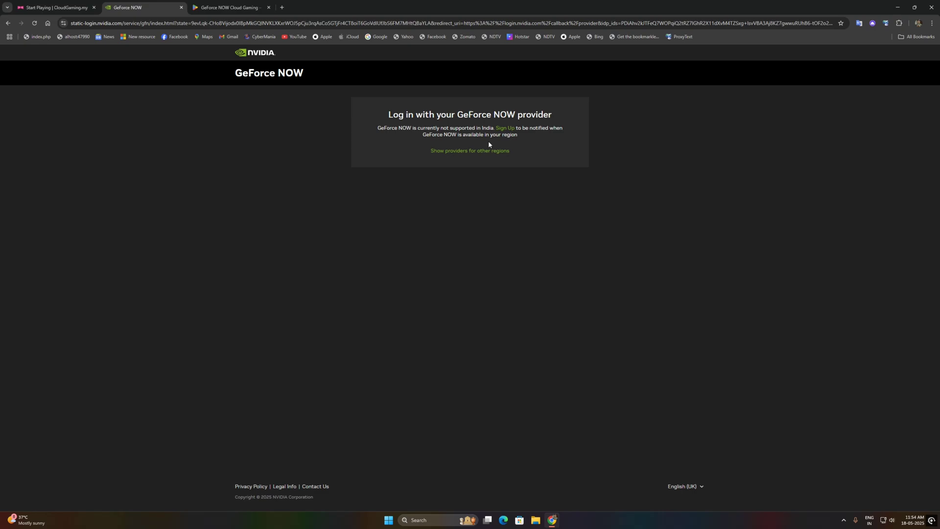
- Enable Urban VPN Proxy connected to Malaysia, agreeing to its Urban Insights data-sharing terms
{"action": "left_click", "coordinate": [465, 151]}
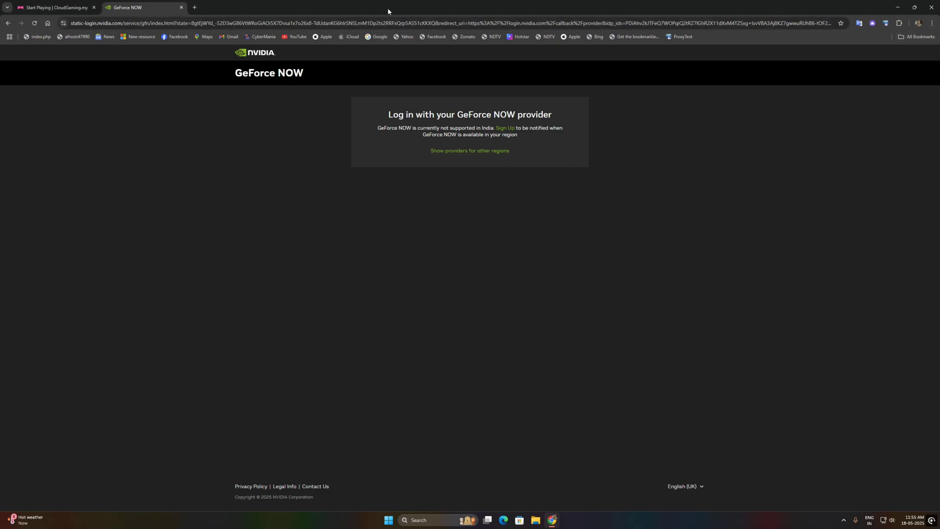
{"action": "left_click", "coordinate": [898, 23]}
{"action": "scroll", "coordinate": [842, 169], "scroll_direction": "down", "scroll_amount": 3}
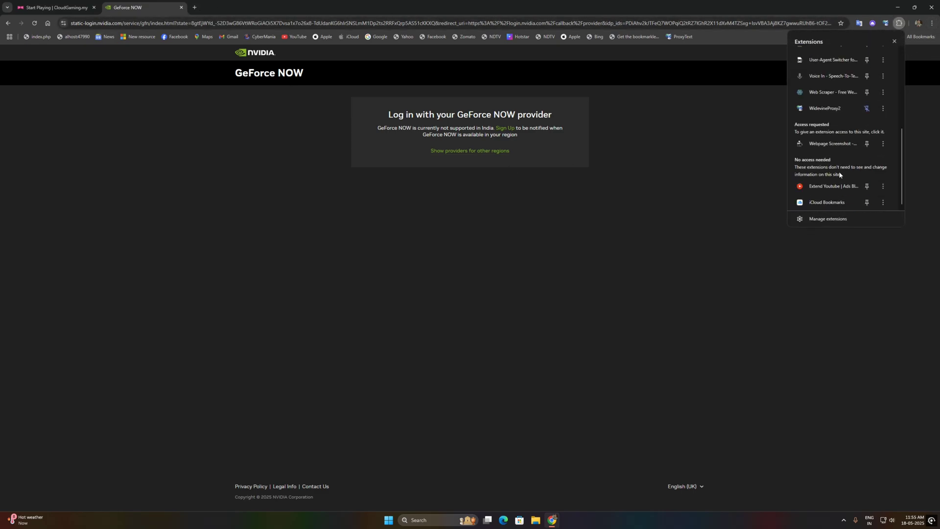
{"action": "scroll", "coordinate": [834, 157], "scroll_direction": "up", "scroll_amount": 5}
{"action": "scroll", "coordinate": [831, 142], "scroll_direction": "down", "scroll_amount": 1}
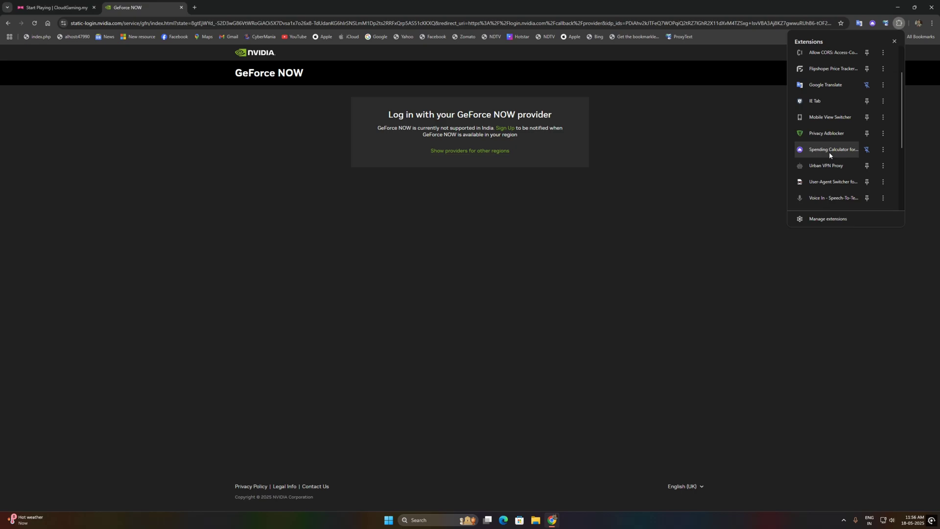
{"action": "scroll", "coordinate": [829, 154], "scroll_direction": "down", "scroll_amount": 1}
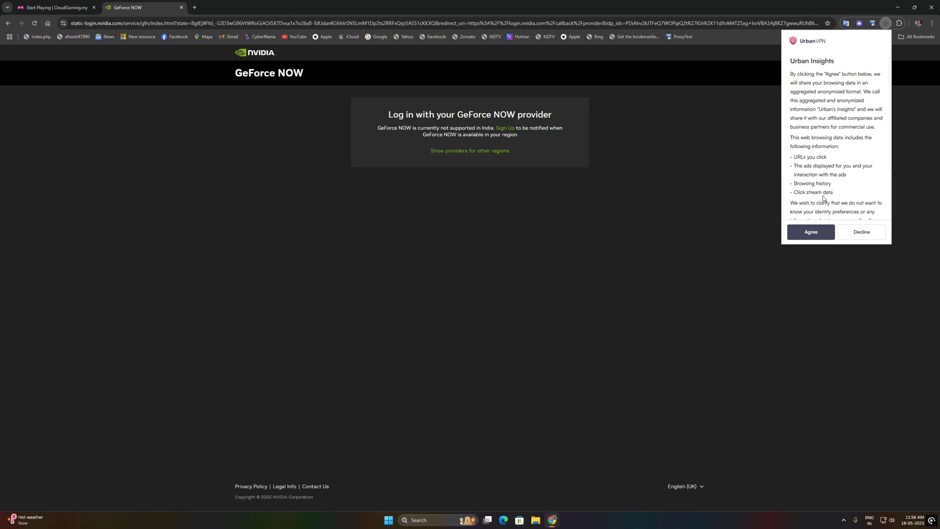
{"action": "left_click", "coordinate": [808, 233]}
{"action": "left_click", "coordinate": [437, 196]}
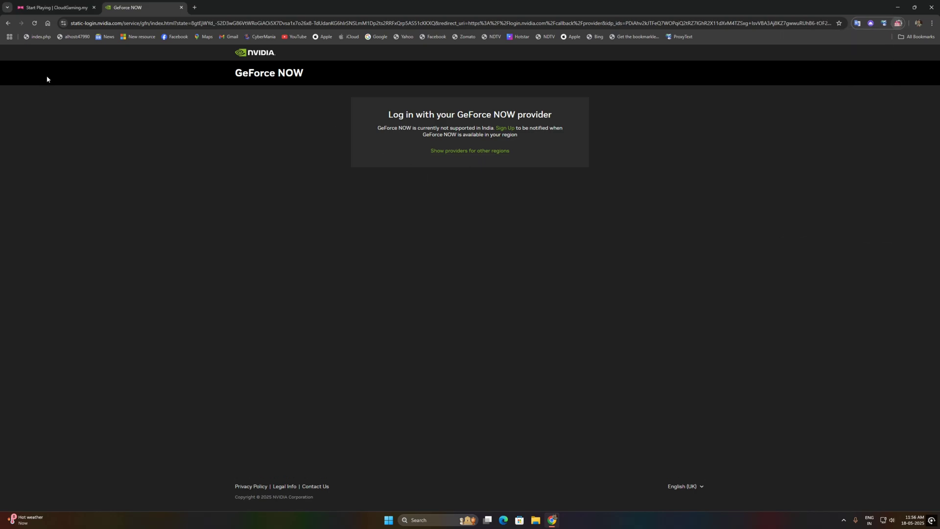
- Close the GeForce NOW provider login tab so the browser version can relaunch signed in
{"action": "left_click", "coordinate": [181, 8]}
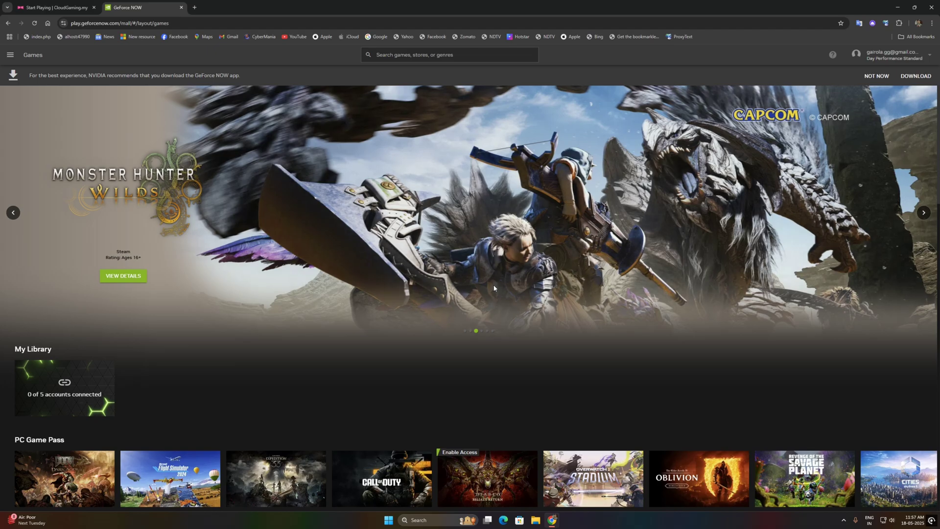
- Browse the Games catalogue and open the store account connections panel
{"action": "scroll", "coordinate": [365, 301], "scroll_direction": "down", "scroll_amount": 10}
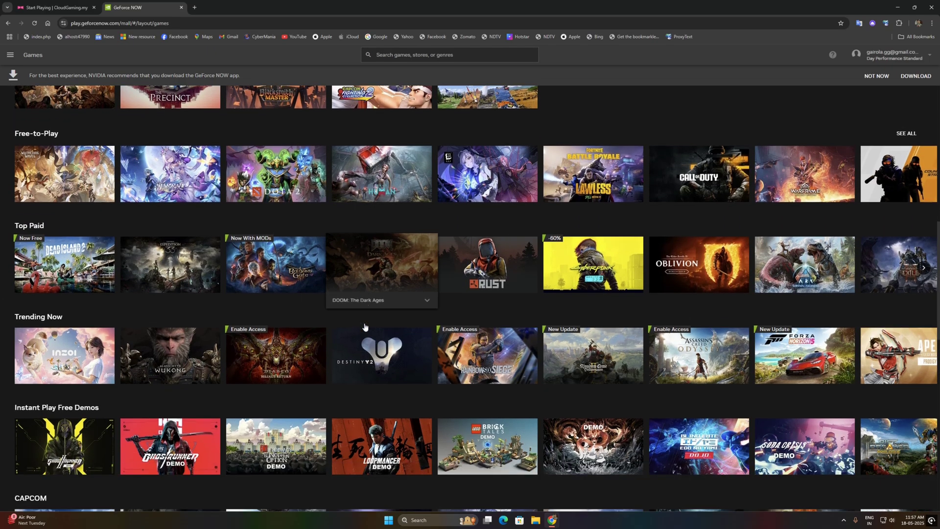
{"action": "scroll", "coordinate": [364, 327], "scroll_direction": "up", "scroll_amount": 10}
{"action": "scroll", "coordinate": [327, 277], "scroll_direction": "down", "scroll_amount": 3}
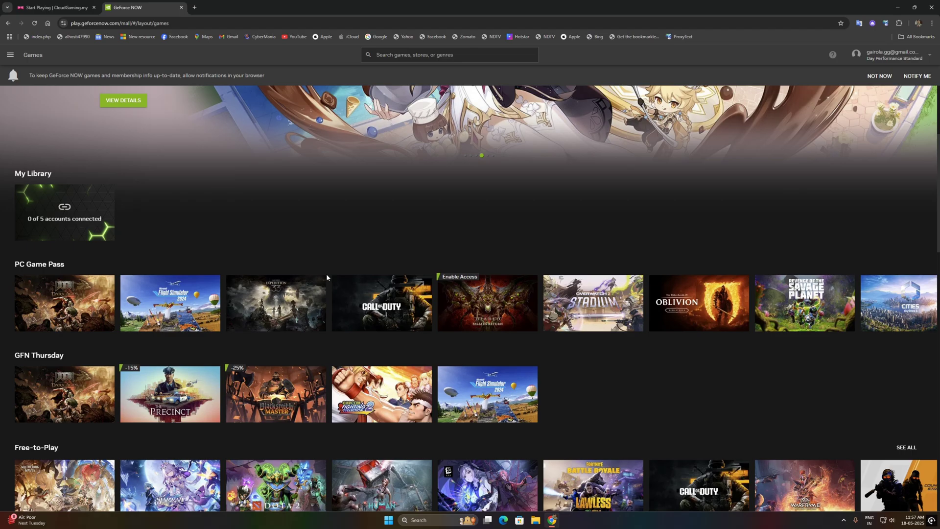
{"action": "scroll", "coordinate": [327, 277], "scroll_direction": "down", "scroll_amount": 10}
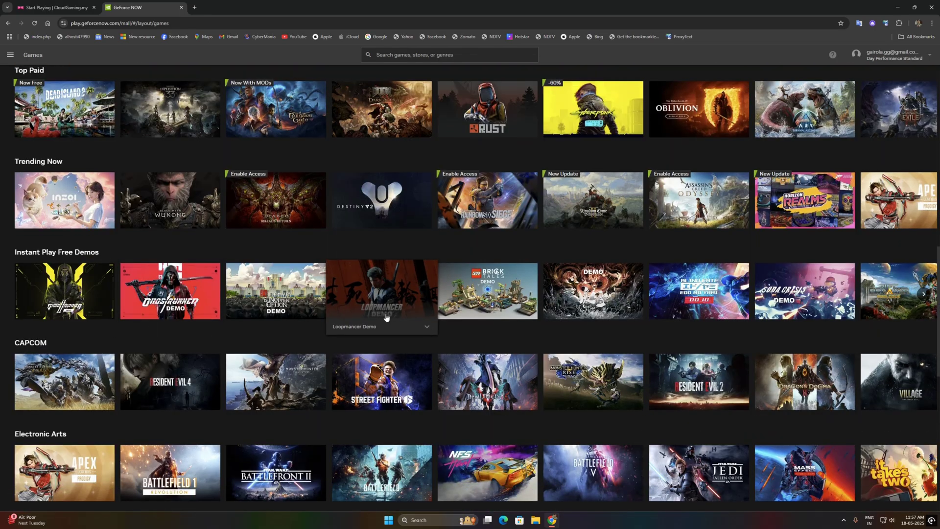
{"action": "scroll", "coordinate": [227, 315], "scroll_direction": "down", "scroll_amount": 3}
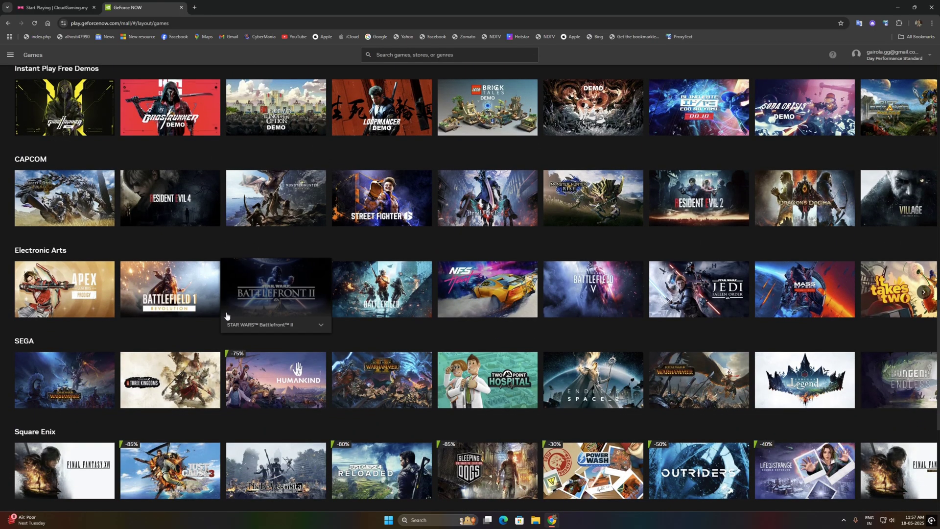
{"action": "scroll", "coordinate": [429, 349], "scroll_direction": "down", "scroll_amount": 5}
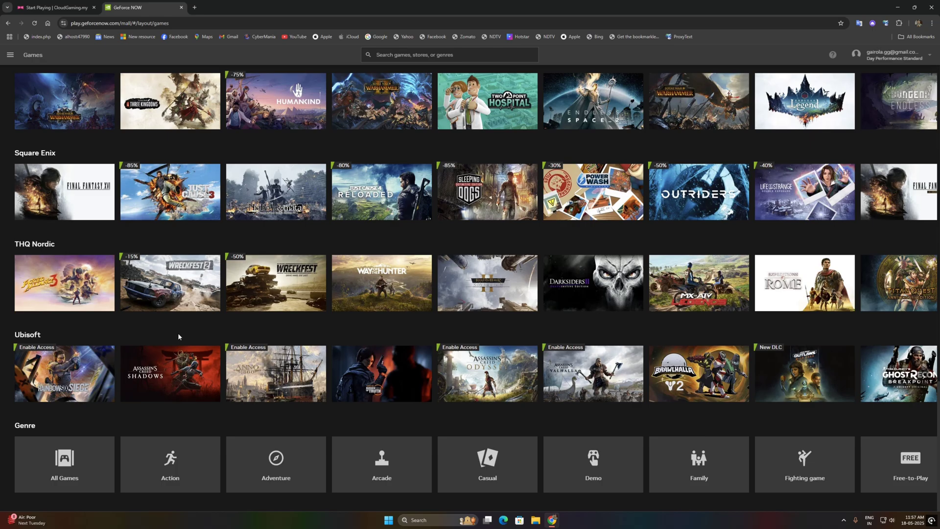
{"action": "scroll", "coordinate": [178, 333], "scroll_direction": "up", "scroll_amount": 10}
{"action": "scroll", "coordinate": [369, 405], "scroll_direction": "up", "scroll_amount": 8}
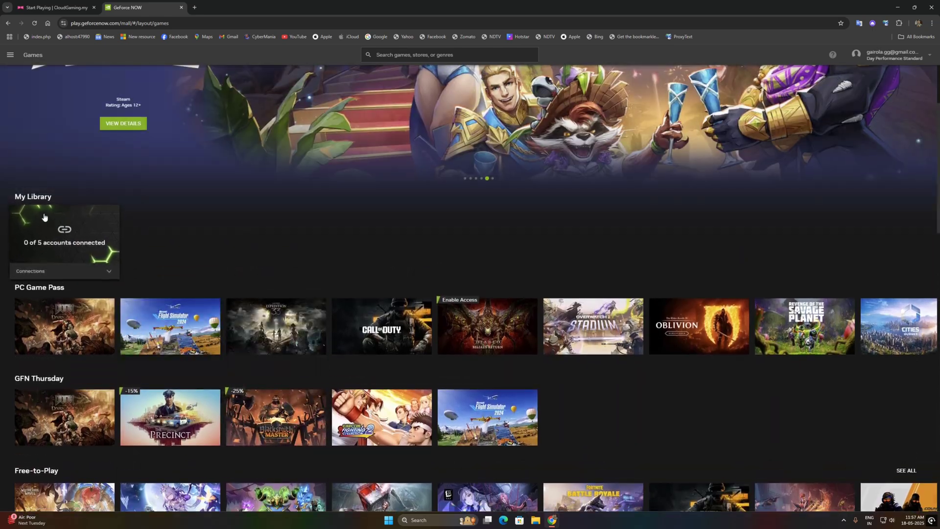
{"action": "scroll", "coordinate": [44, 217], "scroll_direction": "up", "scroll_amount": 3}
{"action": "left_click", "coordinate": [98, 401]}
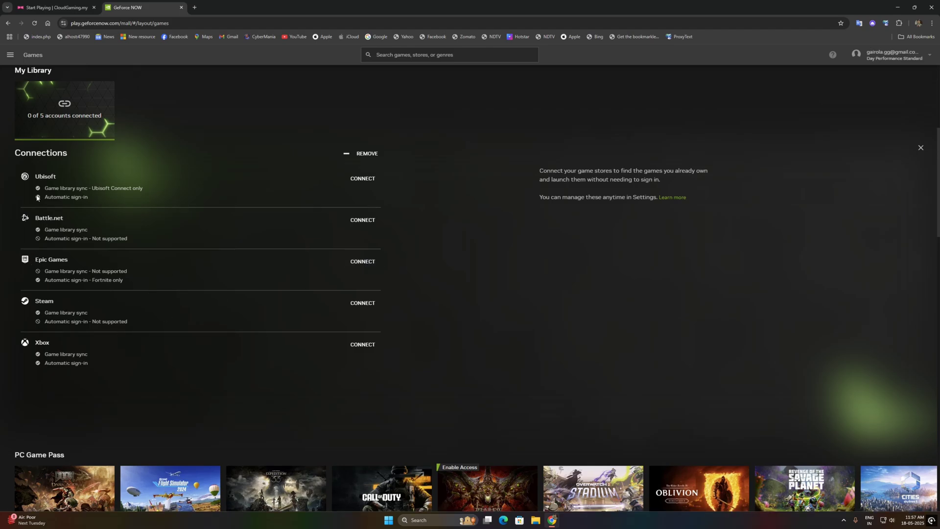
- Close the store connections panel and scroll down toward the Top Paid games
{"action": "scroll", "coordinate": [266, 392], "scroll_direction": "down", "scroll_amount": 3}
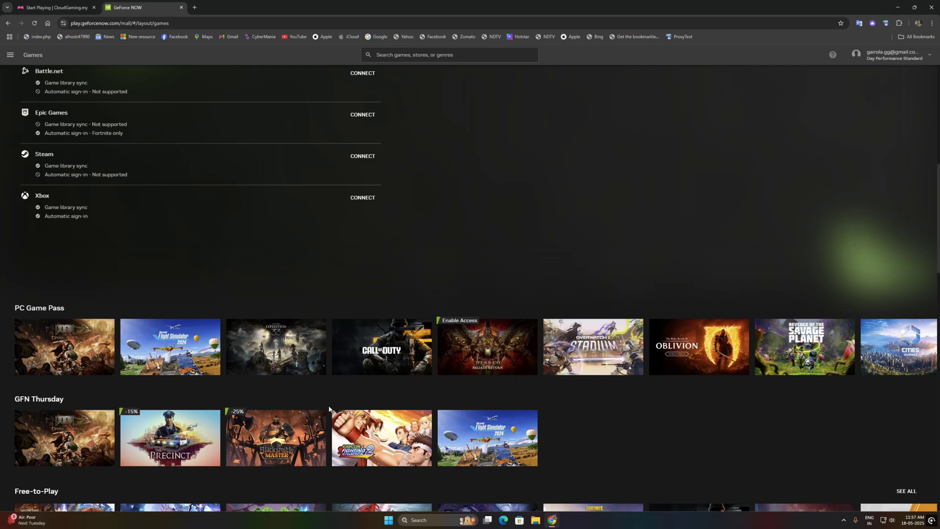
{"action": "scroll", "coordinate": [266, 392], "scroll_direction": "up", "scroll_amount": 6}
{"action": "left_click", "coordinate": [921, 295]}
{"action": "scroll", "coordinate": [343, 306], "scroll_direction": "down", "scroll_amount": 1}
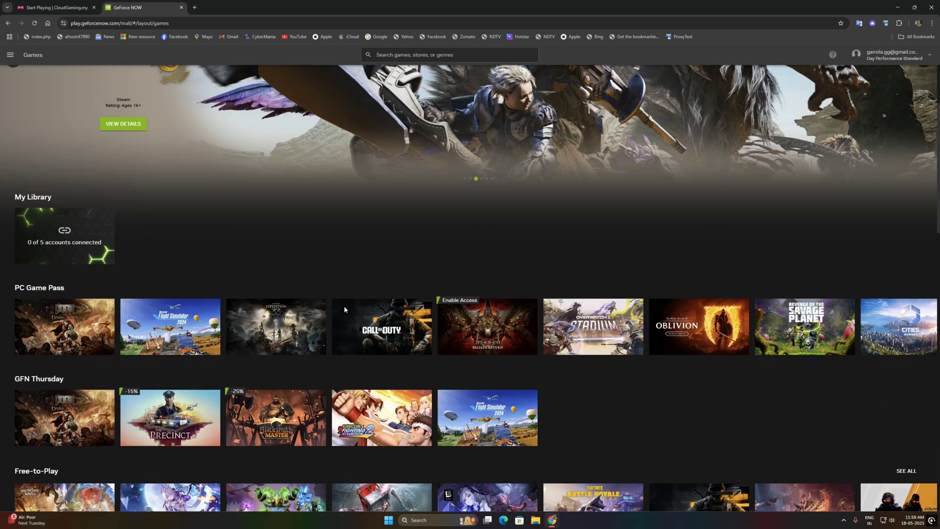
{"action": "scroll", "coordinate": [171, 331], "scroll_direction": "down", "scroll_amount": 2}
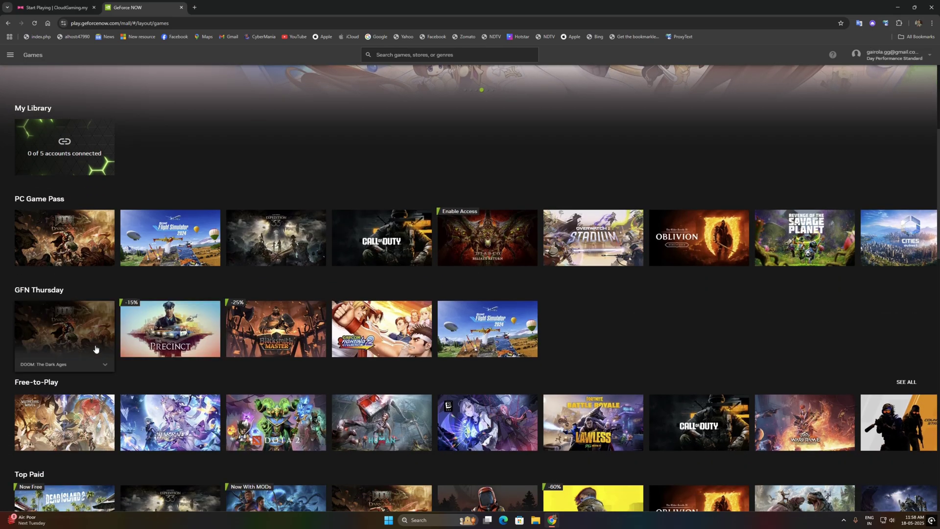
{"action": "scroll", "coordinate": [342, 337], "scroll_direction": "down", "scroll_amount": 3}
{"action": "scroll", "coordinate": [665, 339], "scroll_direction": "down", "scroll_amount": 3}
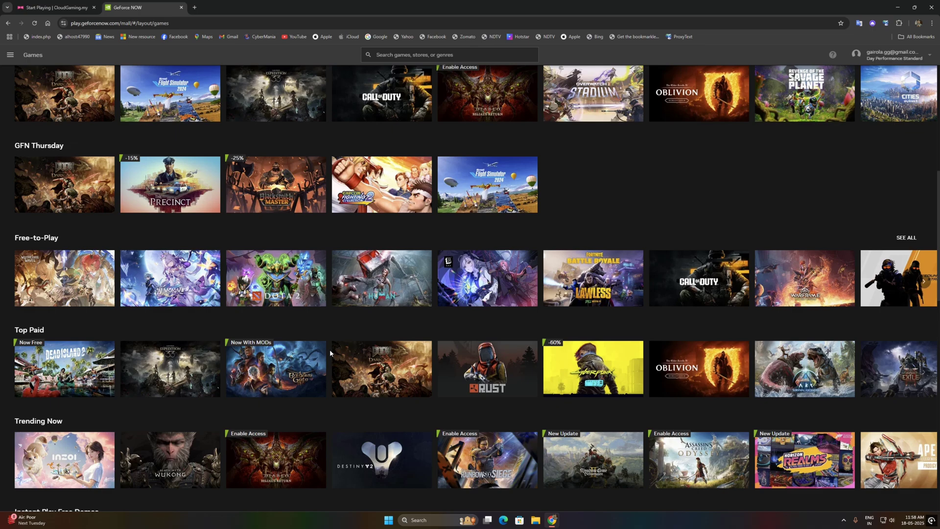
- Mark Cyberpunk 2077 as owned on the Epic Games Store and confirm it
{"action": "left_click", "coordinate": [593, 301]}
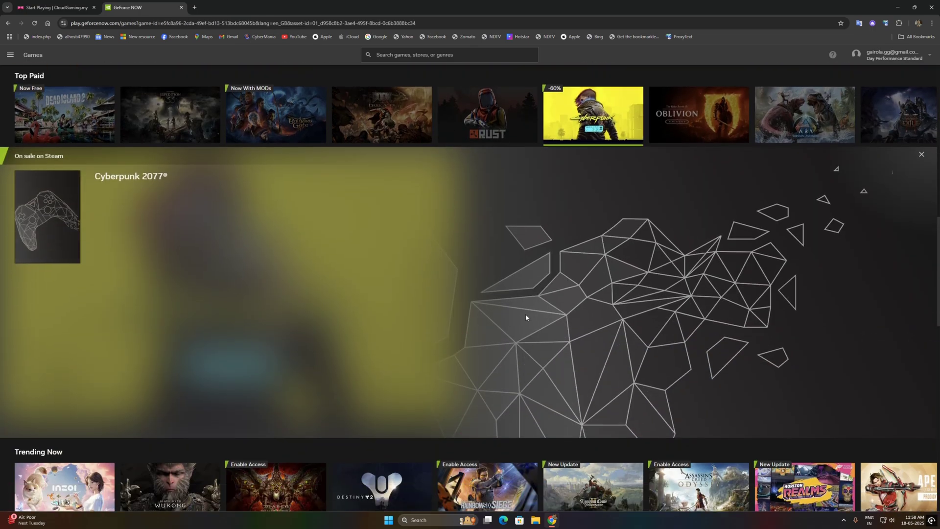
{"action": "left_click", "coordinate": [160, 211]}
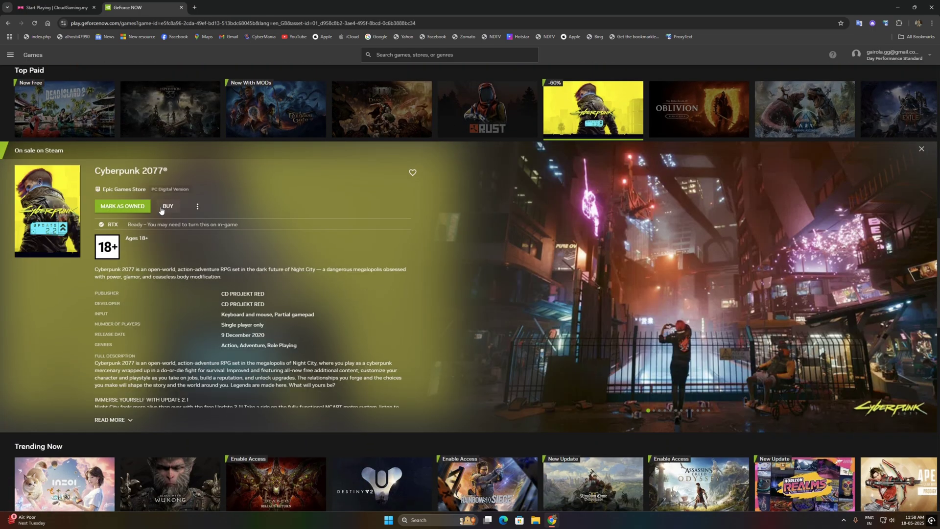
{"action": "left_click", "coordinate": [122, 206]}
{"action": "left_click", "coordinate": [545, 301]}
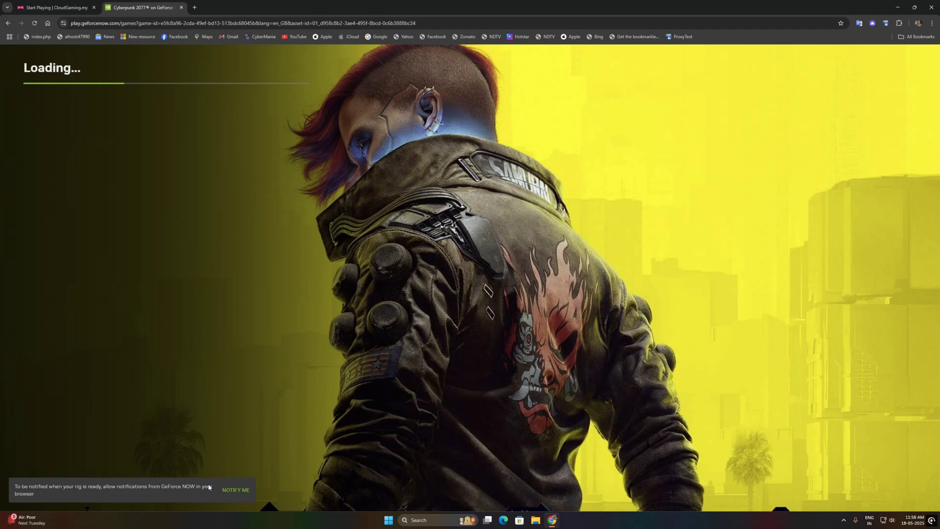
- Dismiss the rig-ready banner, start the stream, and sign in to Epic with the account e-mail and password
{"action": "left_click", "coordinate": [230, 490]}
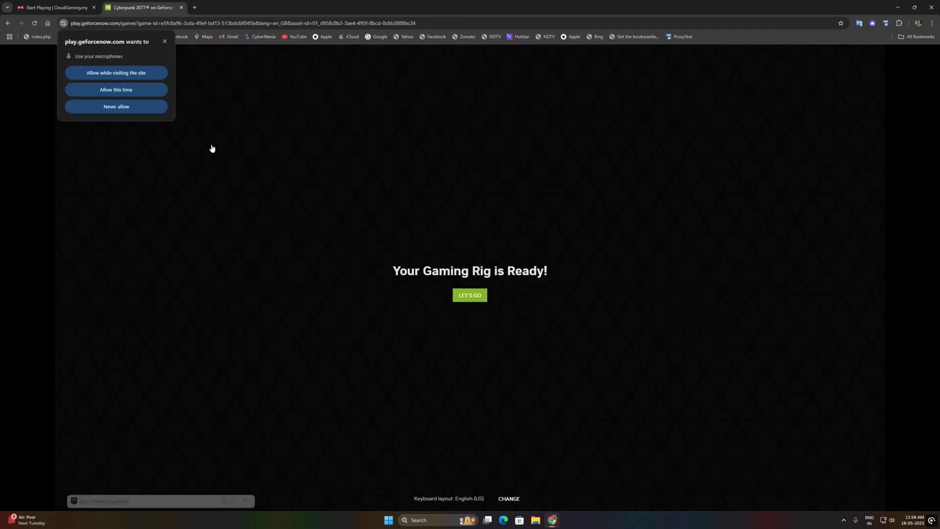
{"action": "left_click", "coordinate": [479, 296]}
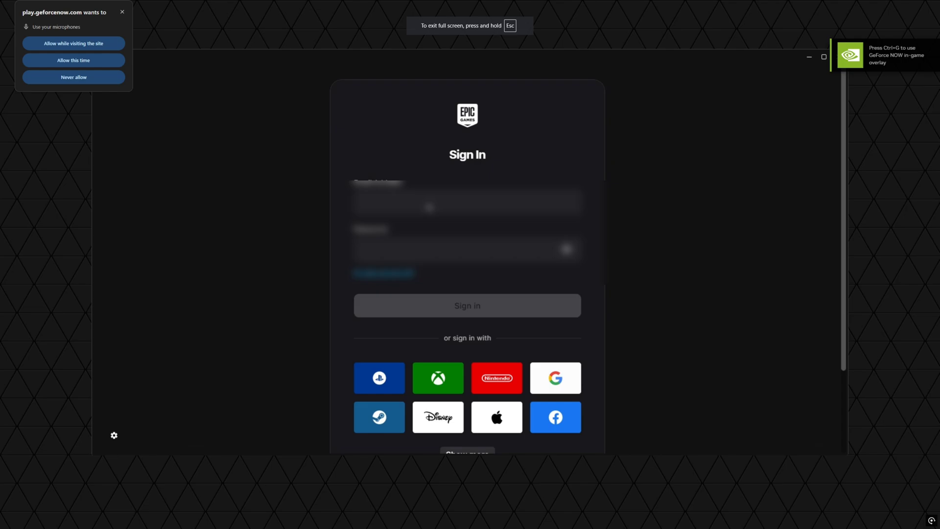
{"action": "left_click", "coordinate": [429, 207]}
{"action": "type", "text": "epicgamer1"}
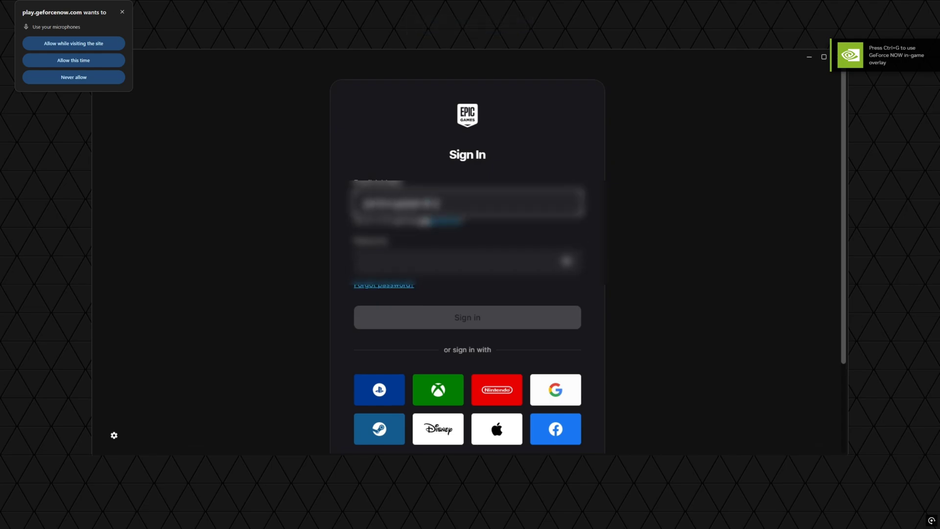
{"action": "key", "text": "Tab"}
{"action": "type", "text": "123456"}
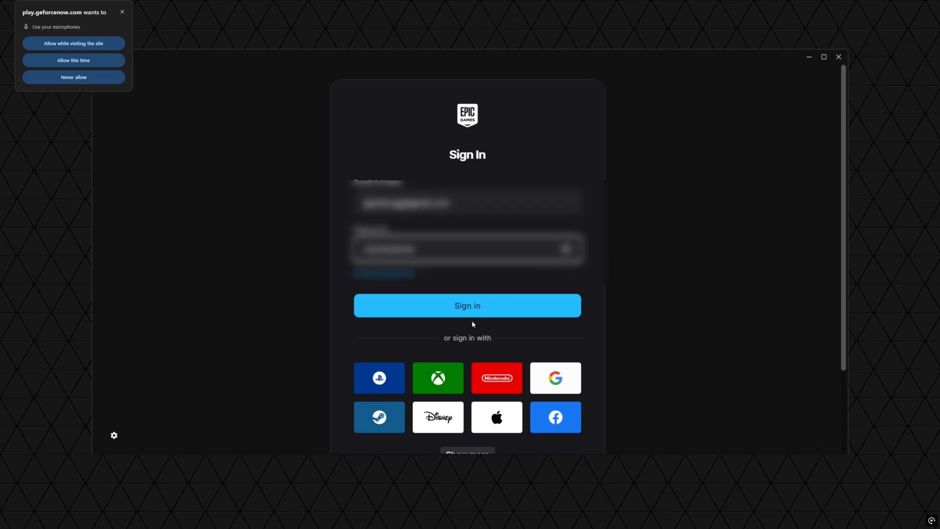
{"action": "left_click", "coordinate": [480, 305]}
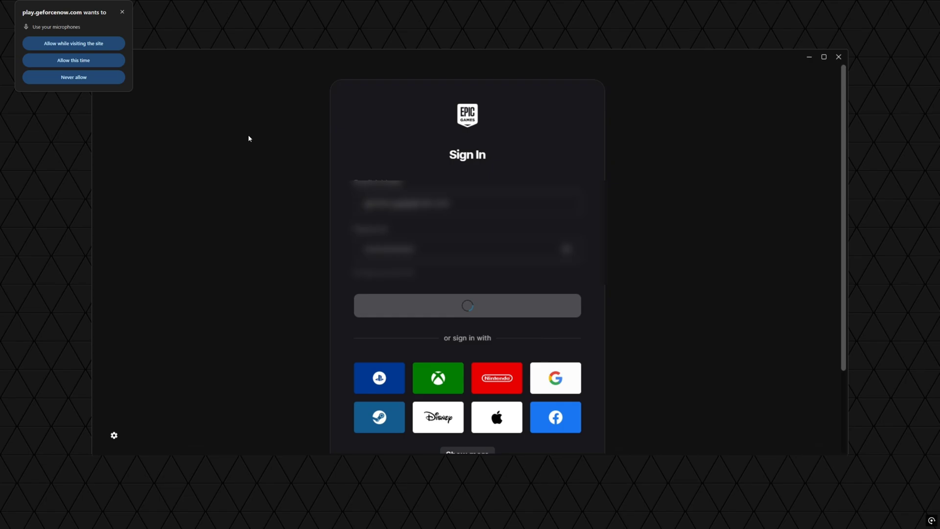
- Take the game stream out of fullscreen mode
{"action": "key", "text": "XF86AudioRaiseVolume"}
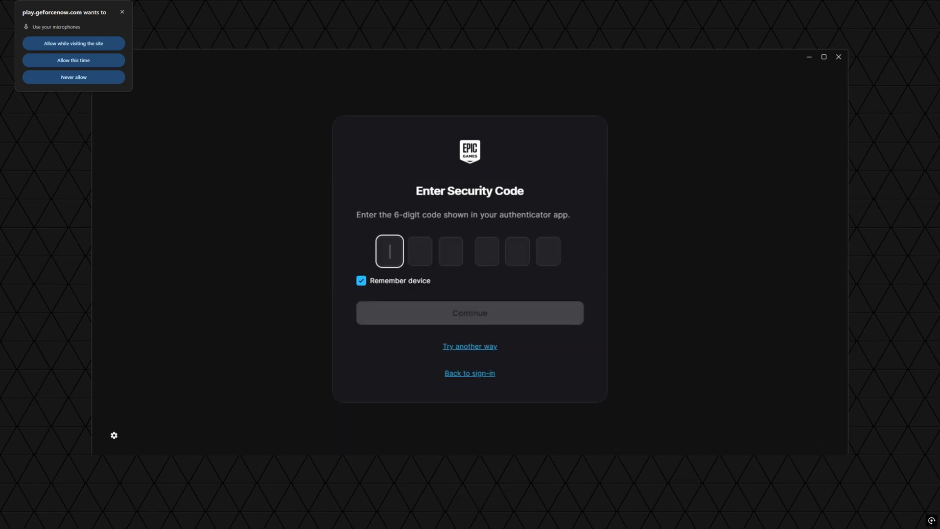
{"action": "key", "text": "F11"}
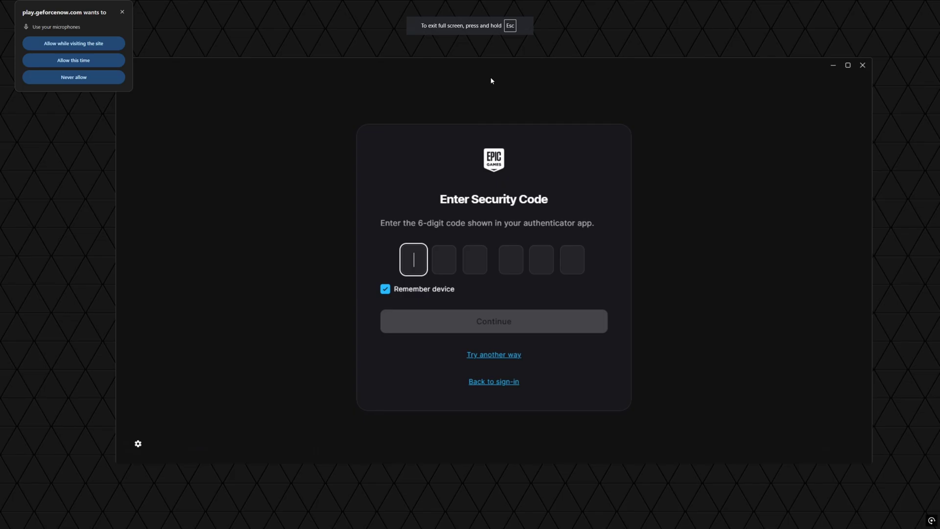
{"action": "key", "text": "Escape"}
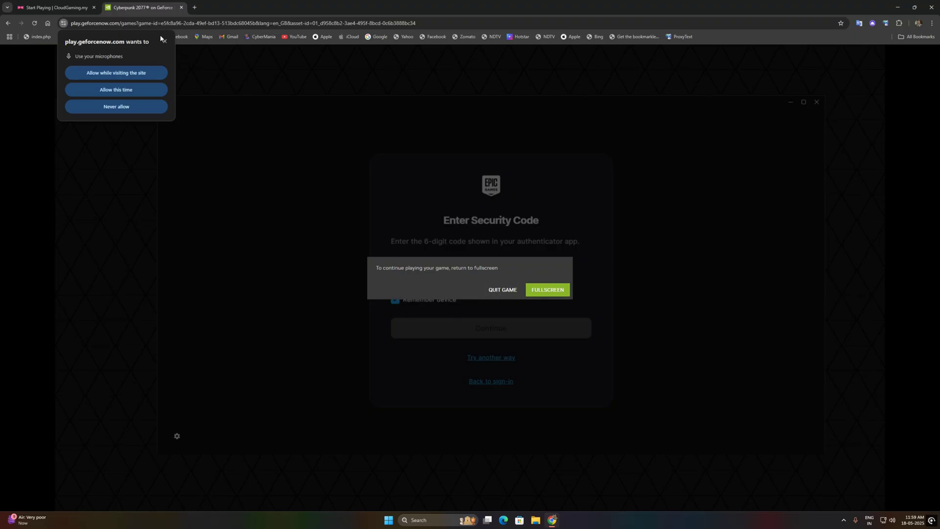
- Dismiss the microphone prompt, restore fullscreen, skip the REDlauncher sign-up and launch Cyberpunk 2077
{"action": "left_click", "coordinate": [164, 41]}
{"action": "left_click", "coordinate": [548, 290]}
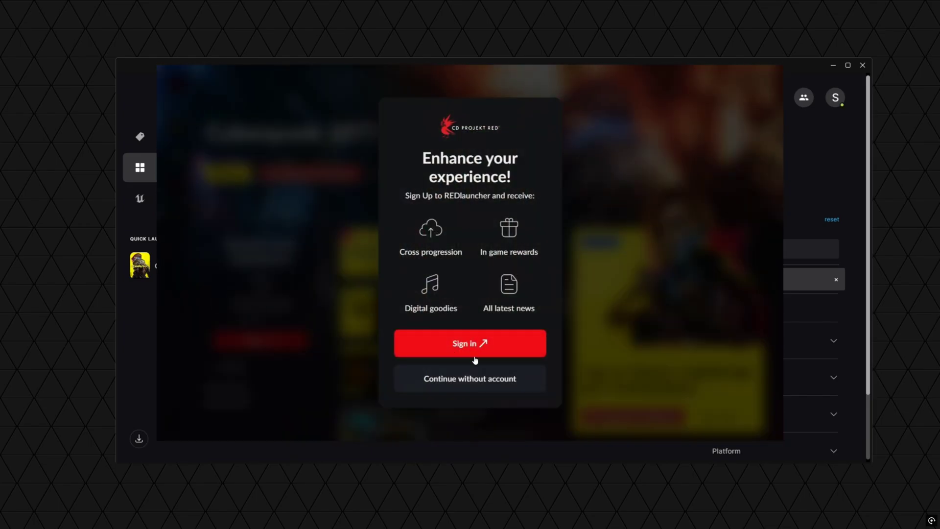
{"action": "left_click", "coordinate": [484, 385]}
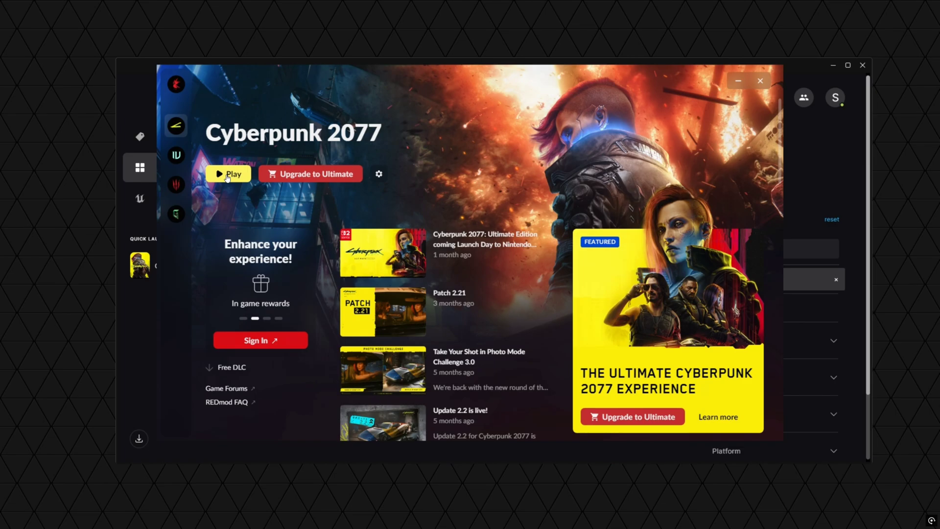
{"action": "mouse_move", "coordinate": [478, 267]}
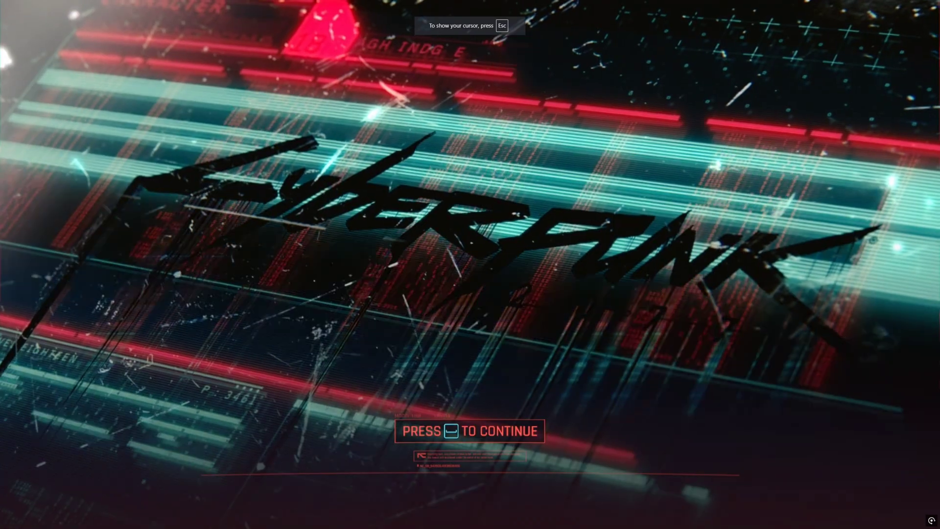
{"action": "key", "text": "space"}
- Enable ray tracing, sun shadows, reflections and local shadows with the Ray Tracing: Overdrive preset
{"action": "left_click", "coordinate": [113, 293]}
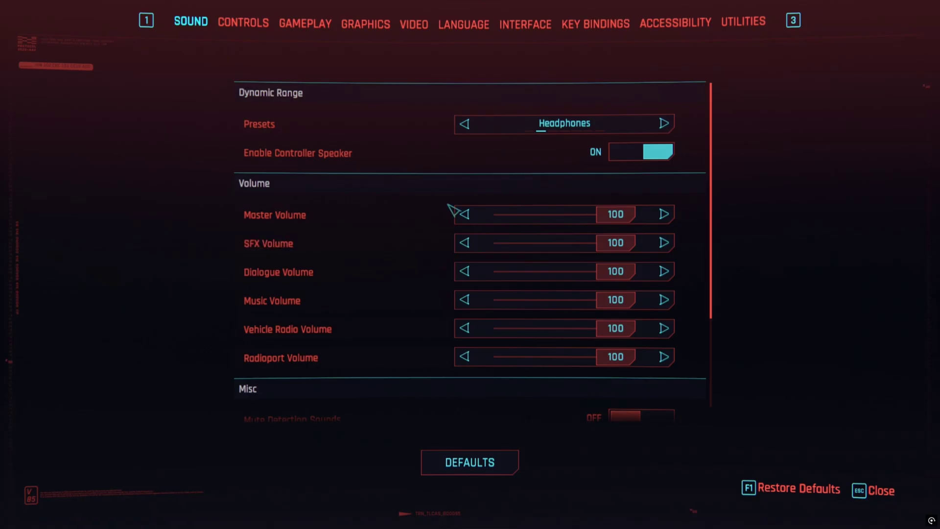
{"action": "left_click", "coordinate": [371, 34]}
{"action": "left_click", "coordinate": [631, 271]}
{"action": "left_click", "coordinate": [654, 328]}
{"action": "left_click", "coordinate": [647, 299]}
{"action": "left_click", "coordinate": [651, 358]}
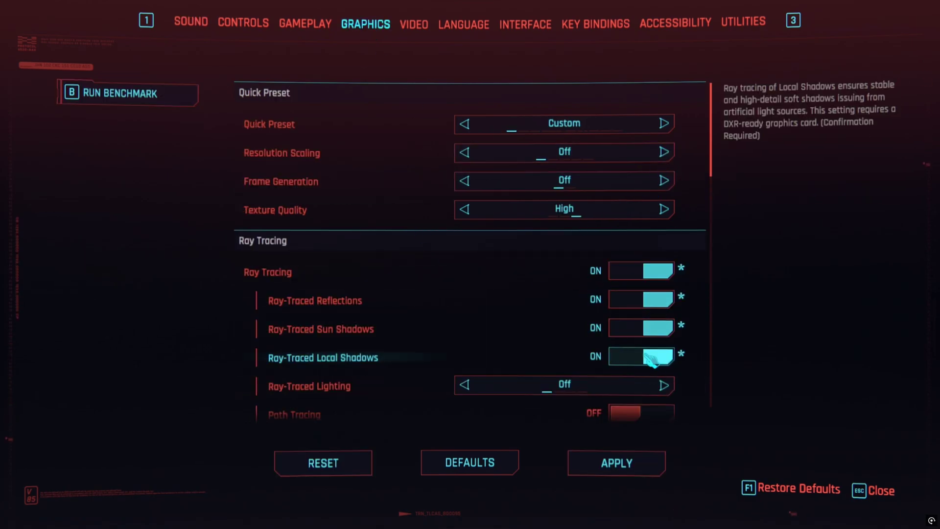
{"action": "left_click", "coordinate": [464, 123]}
{"action": "scroll", "coordinate": [545, 270], "scroll_direction": "down", "scroll_amount": 10}
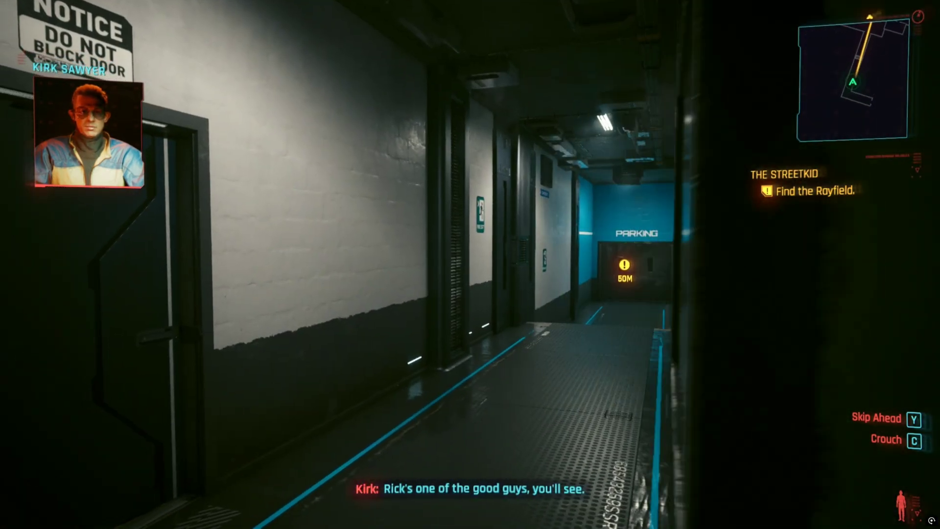
- Walk down the corridor through the PARKING doors, then pause and leave fullscreen
{"action": "key", "text": "w"}
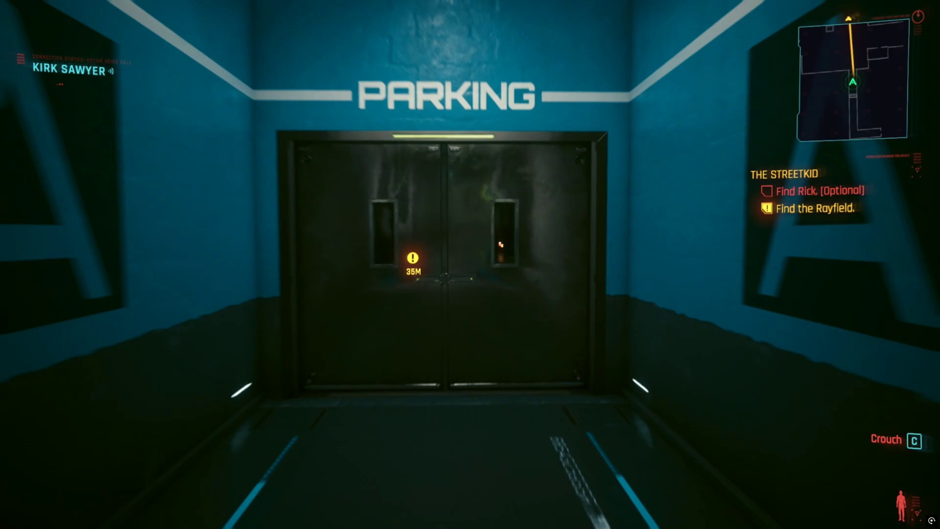
{"action": "key", "text": "w"}
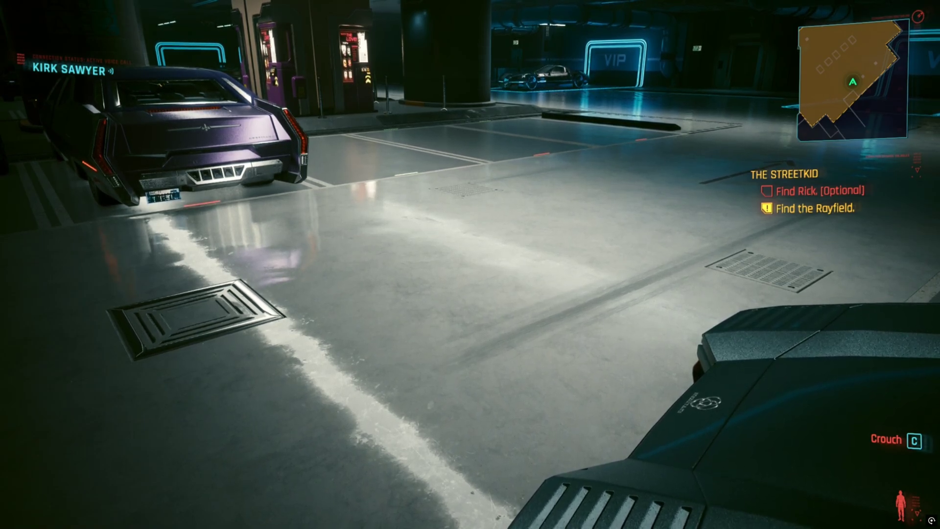
{"action": "key", "text": "Escape"}
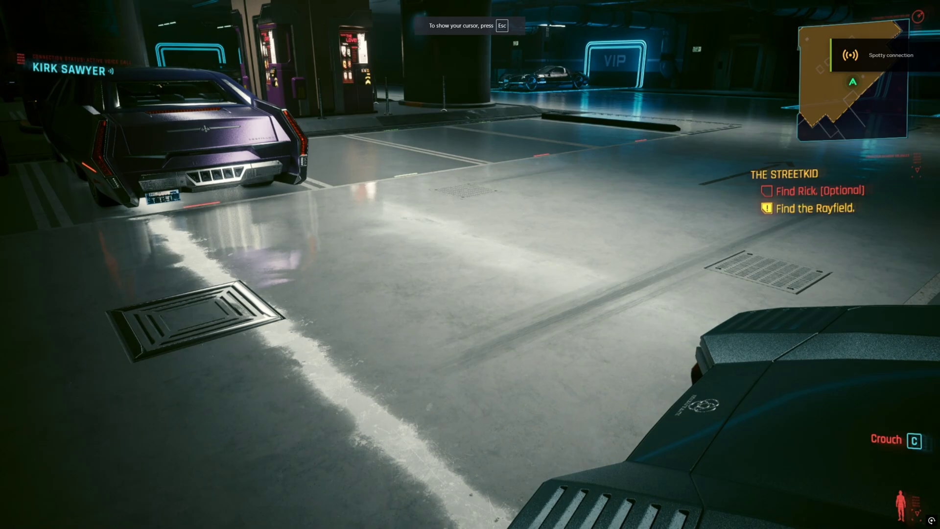
{"action": "key", "text": "Escape"}
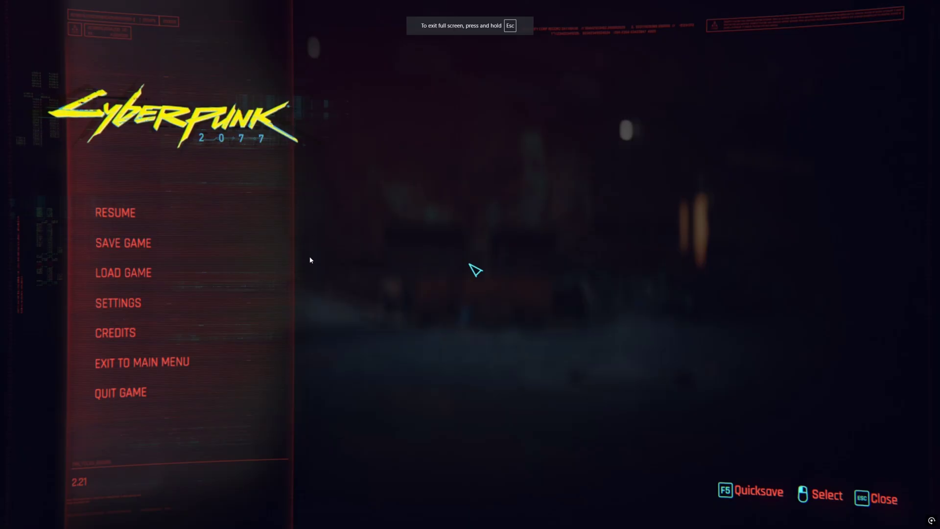
{"action": "key", "text": "Escape"}
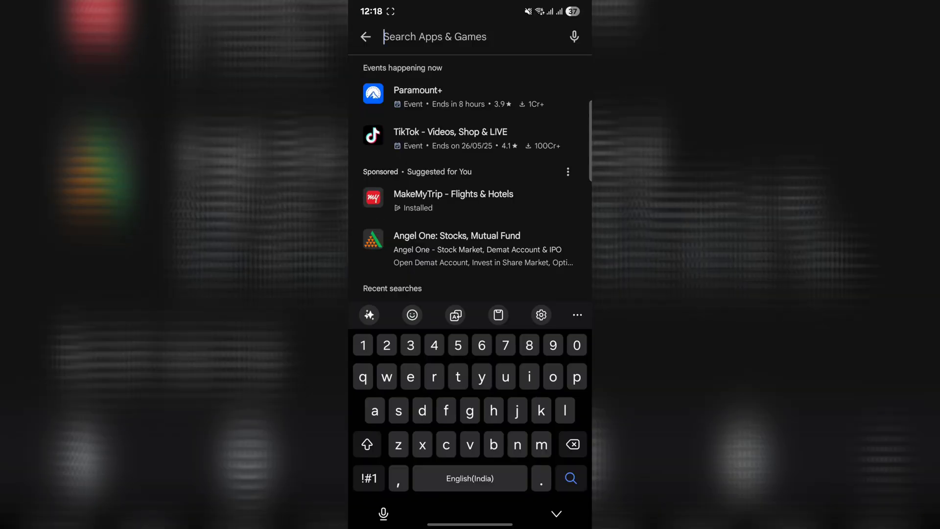
- Search the Play Store for 'geforce' and install GeForce NOW Cloud Gaming
{"action": "type", "text": "geforce"}
{"action": "key", "text": "Return"}
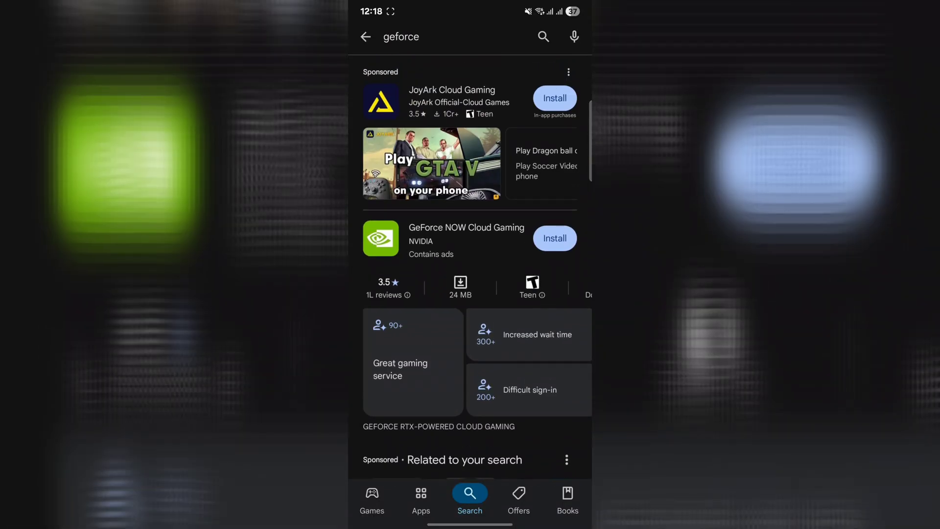
{"action": "left_click", "coordinate": [554, 238]}
{"action": "scroll", "coordinate": [470, 293], "scroll_direction": "down", "scroll_amount": 4}
{"action": "scroll", "coordinate": [470, 293], "scroll_direction": "up", "scroll_amount": 6}
{"action": "left_click", "coordinate": [440, 240]}
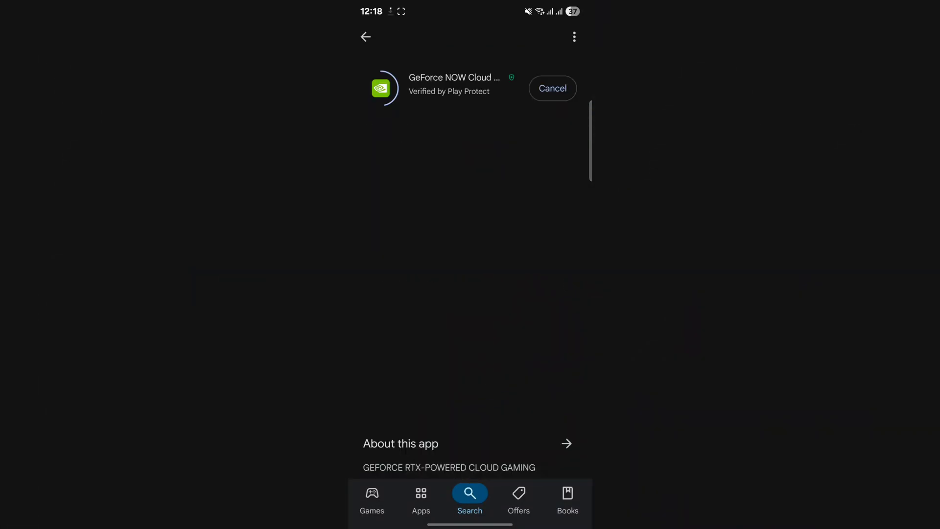
{"action": "scroll", "coordinate": [470, 294], "scroll_direction": "down", "scroll_amount": 5}
{"action": "scroll", "coordinate": [470, 294], "scroll_direction": "up", "scroll_amount": 6}
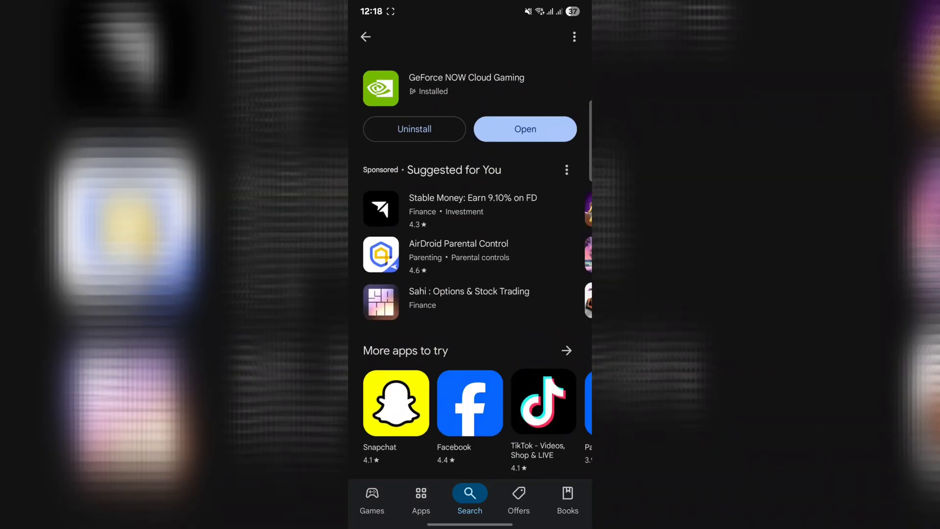
- Open GeForce NOW, agree to the terms and list providers for other regions
{"action": "left_click", "coordinate": [525, 129]}
{"action": "left_click", "coordinate": [528, 501]}
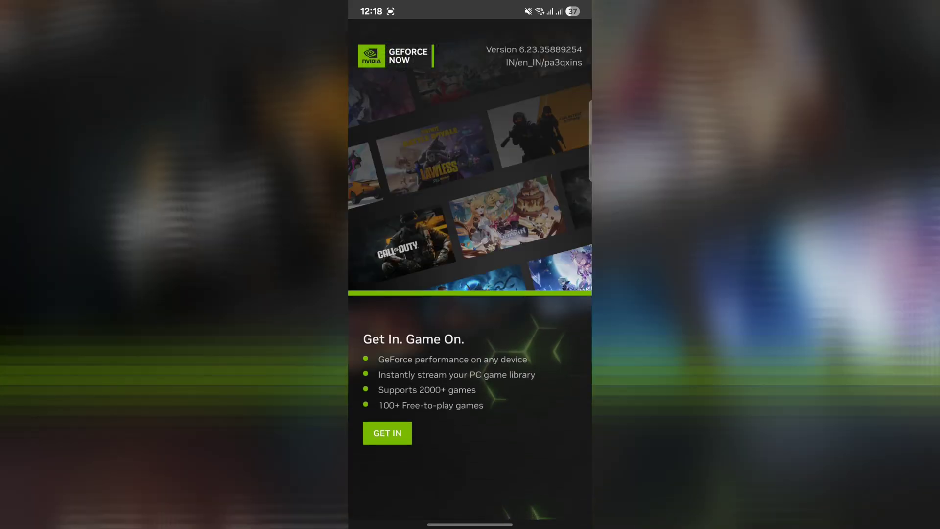
{"action": "left_click", "coordinate": [388, 433]}
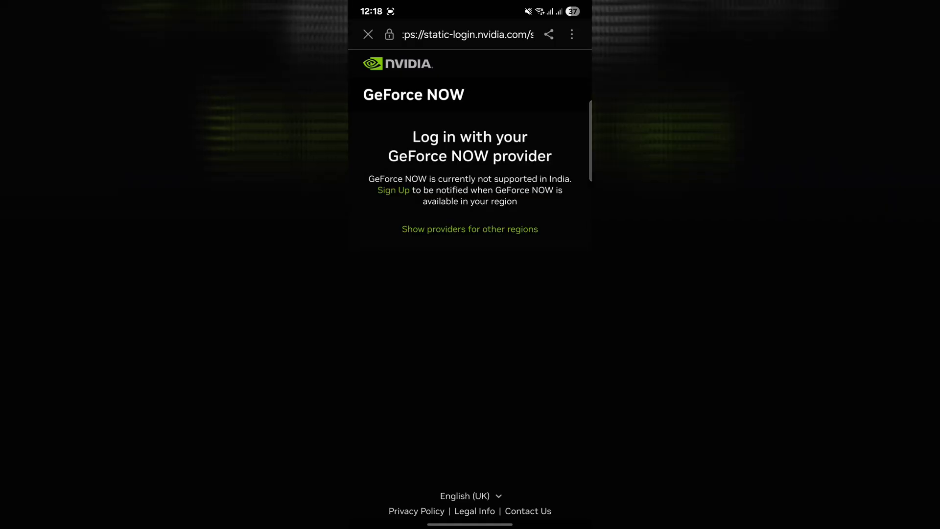
{"action": "scroll", "coordinate": [470, 293], "scroll_direction": "down", "scroll_amount": 1}
{"action": "left_click", "coordinate": [470, 205]}
{"action": "scroll", "coordinate": [470, 293], "scroll_direction": "down", "scroll_amount": 5}
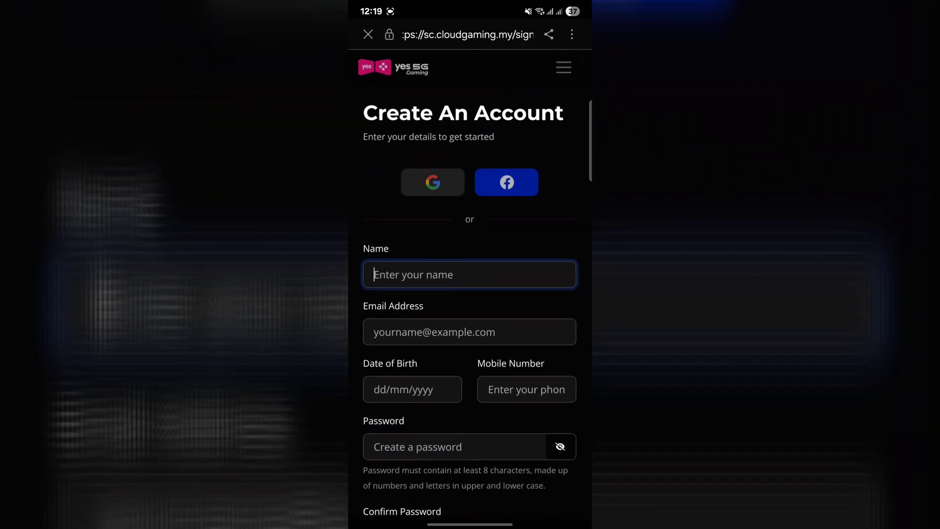
- Log in through Yes 5G Gaming with a Google account and return to GeForce NOW
{"action": "left_click", "coordinate": [433, 181]}
{"action": "left_click_drag", "start_coordinate": [349, 325], "coordinate": [387, 325]}
{"action": "scroll", "coordinate": [470, 294], "scroll_direction": "down", "scroll_amount": 3}
{"action": "left_click", "coordinate": [504, 485]}
{"action": "left_click", "coordinate": [433, 223]}
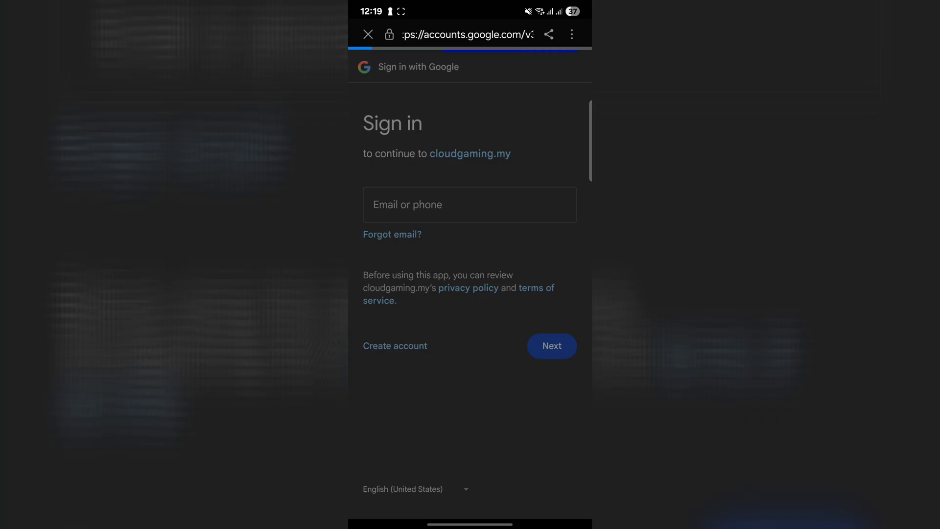
{"action": "left_click_drag", "start_coordinate": [348, 293], "coordinate": [387, 293]}
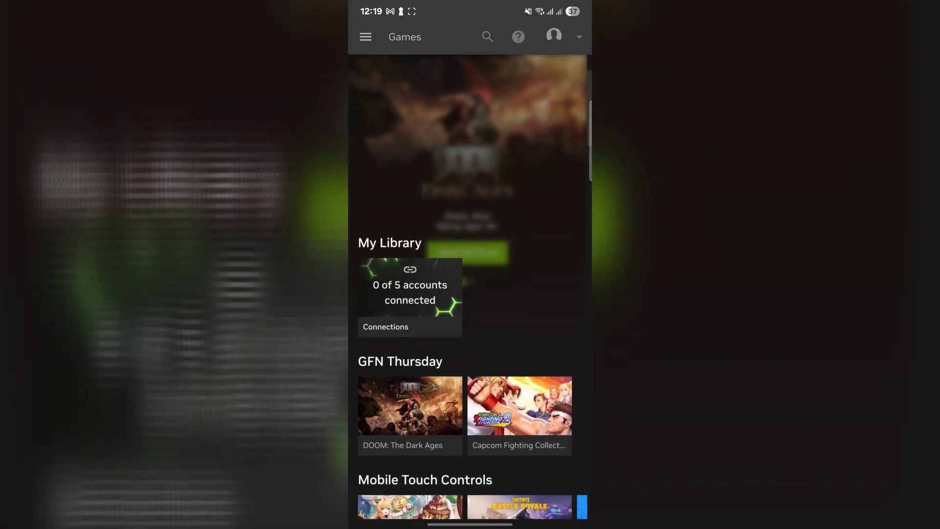
- Mark Mafia: Definitive Edition as owned on Epic Games Store and start streaming it
{"action": "scroll", "coordinate": [470, 293], "scroll_direction": "down", "scroll_amount": 10}
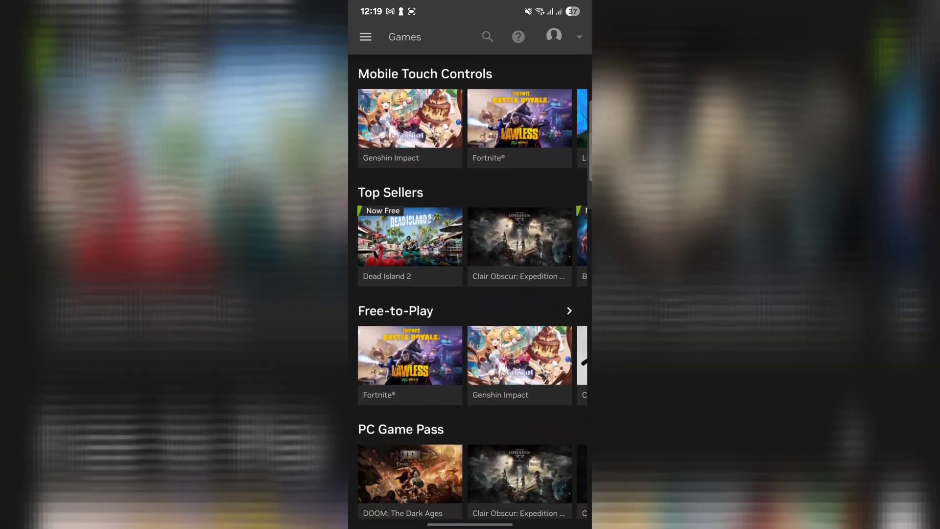
{"action": "scroll", "coordinate": [470, 294], "scroll_direction": "down", "scroll_amount": 5}
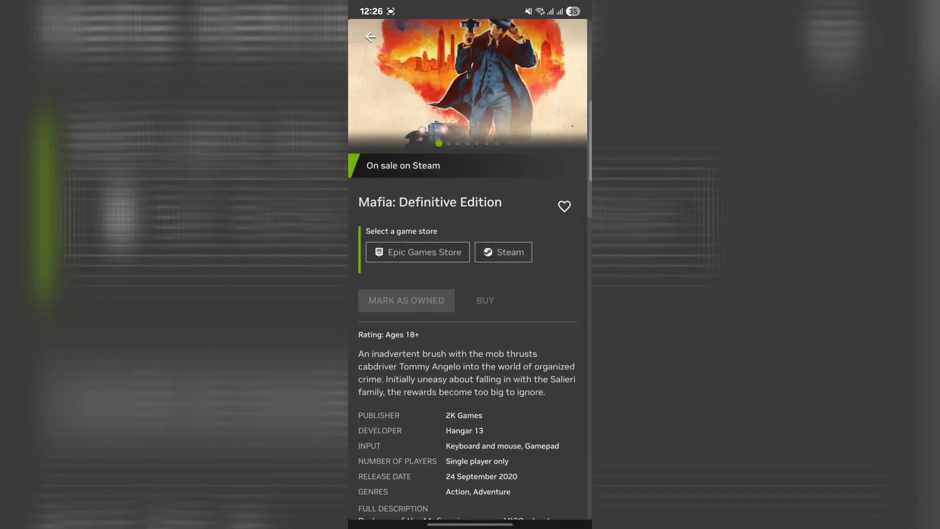
{"action": "left_click", "coordinate": [417, 251]}
{"action": "left_click", "coordinate": [406, 264]}
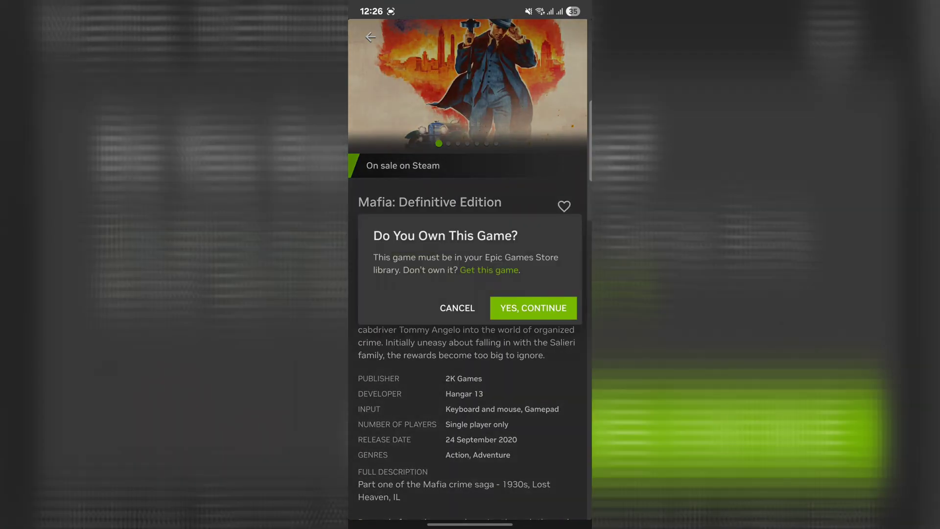
{"action": "left_click", "coordinate": [533, 308]}
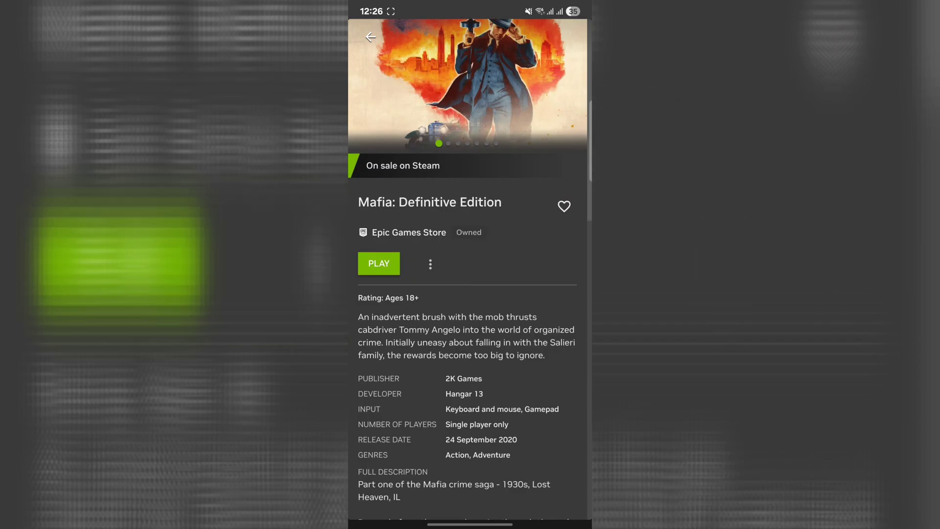
{"action": "left_click", "coordinate": [379, 263]}
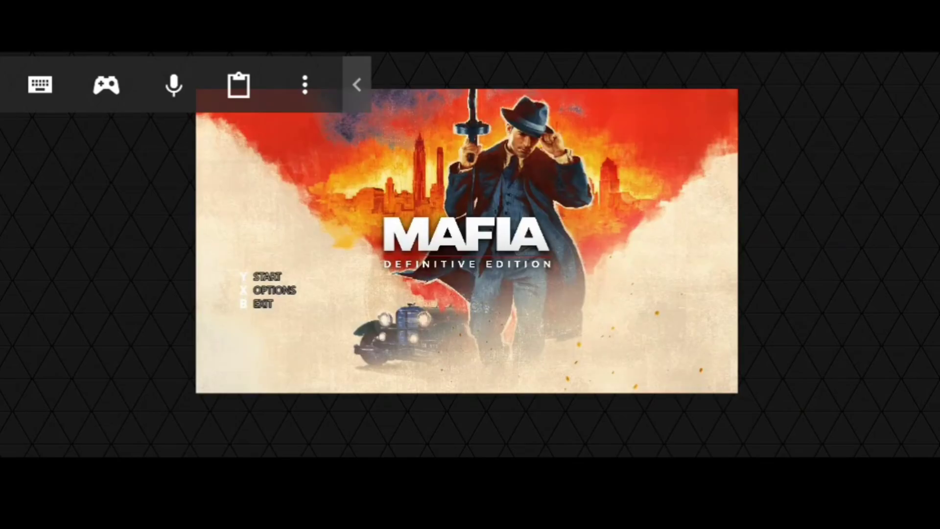
- Start Mafia and accept the brightness, English language and settings summary screens
{"action": "left_click", "coordinate": [270, 276]}
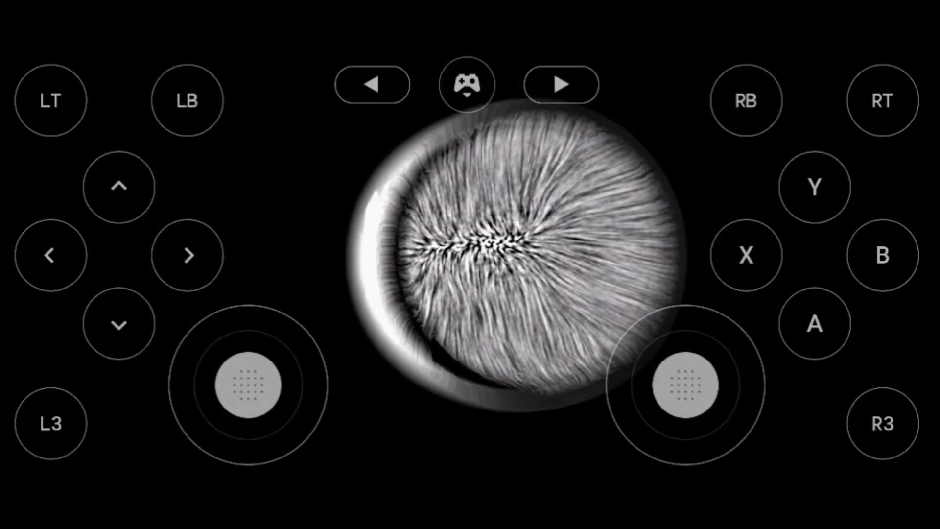
{"action": "left_click", "coordinate": [305, 84]}
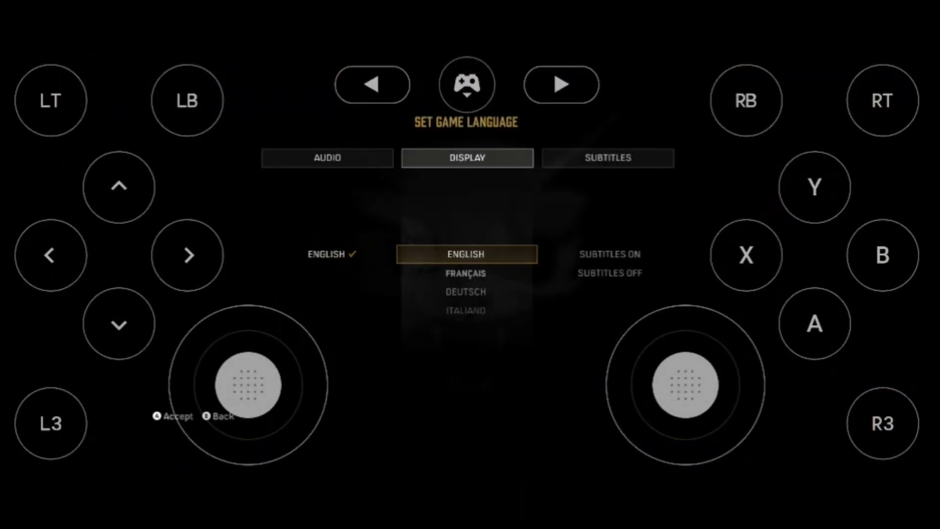
{"action": "left_click", "coordinate": [814, 323]}
{"action": "left_click", "coordinate": [814, 323]}
{"action": "left_click", "coordinate": [814, 323]}
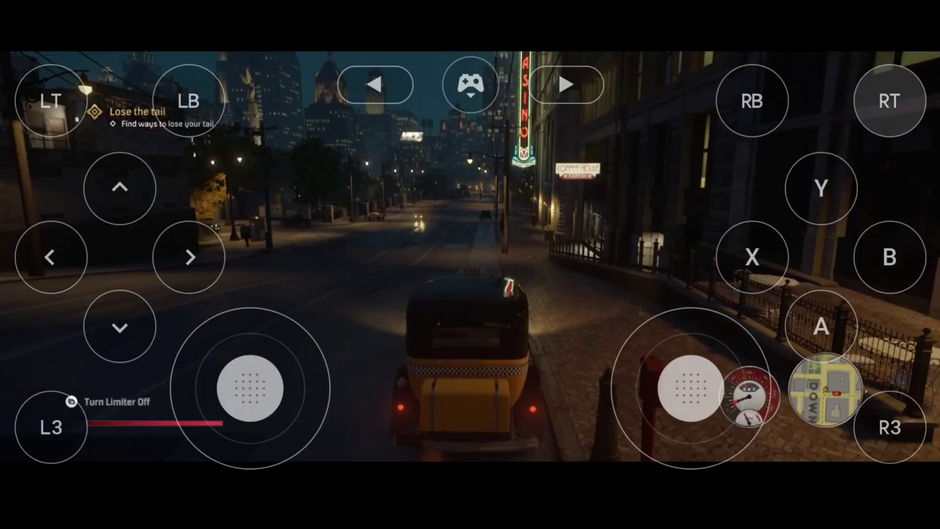
- Steer the taxi left and right through the night streets toward the Giuliani Bridge
{"action": "left_click_drag", "start_coordinate": [248, 385], "coordinate": [153, 357]}
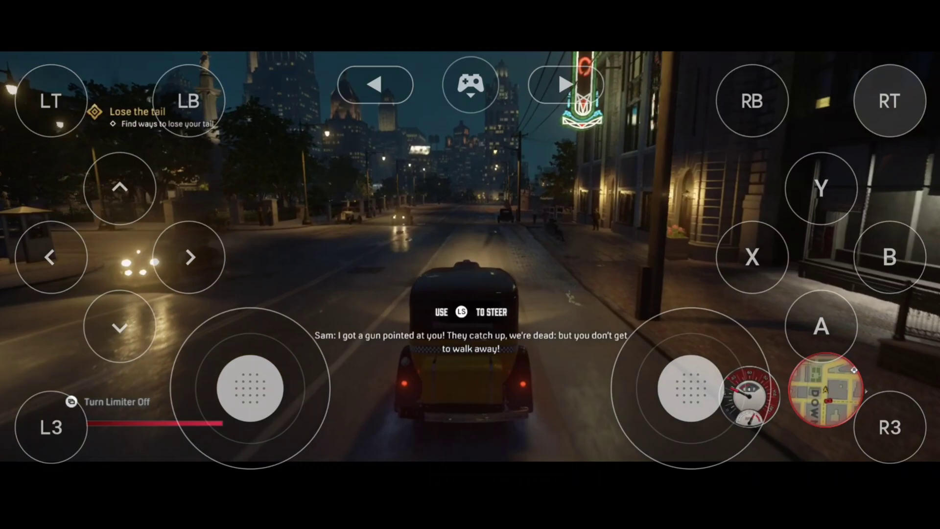
{"action": "left_click_drag", "start_coordinate": [248, 385], "coordinate": [191, 357]}
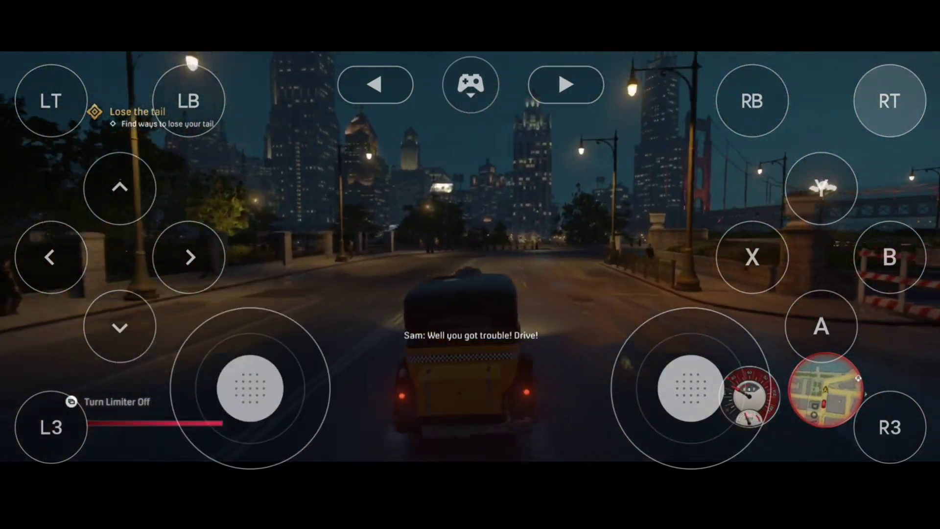
{"action": "left_click_drag", "start_coordinate": [254, 372], "coordinate": [309, 384]}
{"action": "left_click_drag", "start_coordinate": [232, 368], "coordinate": [275, 374]}
{"action": "left_click_drag", "start_coordinate": [210, 339], "coordinate": [169, 337]}
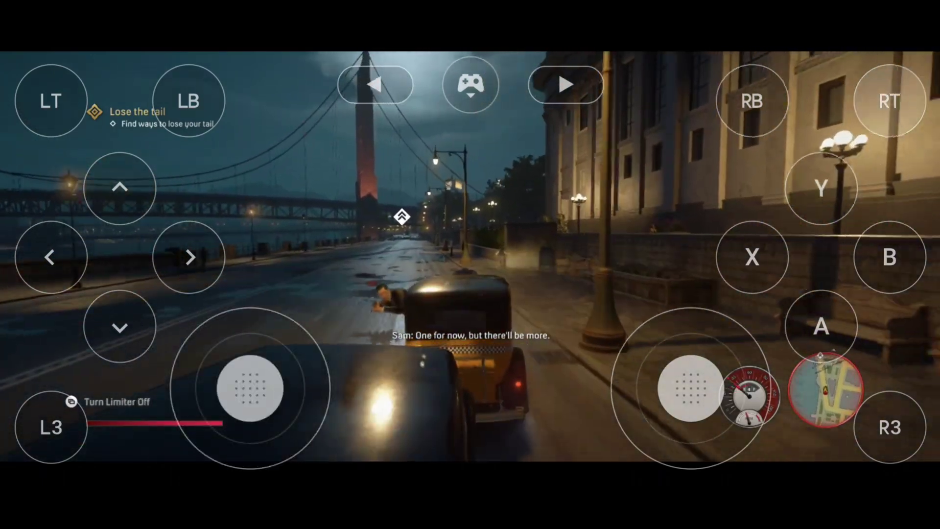
{"action": "left_click_drag", "start_coordinate": [189, 357], "coordinate": [125, 367]}
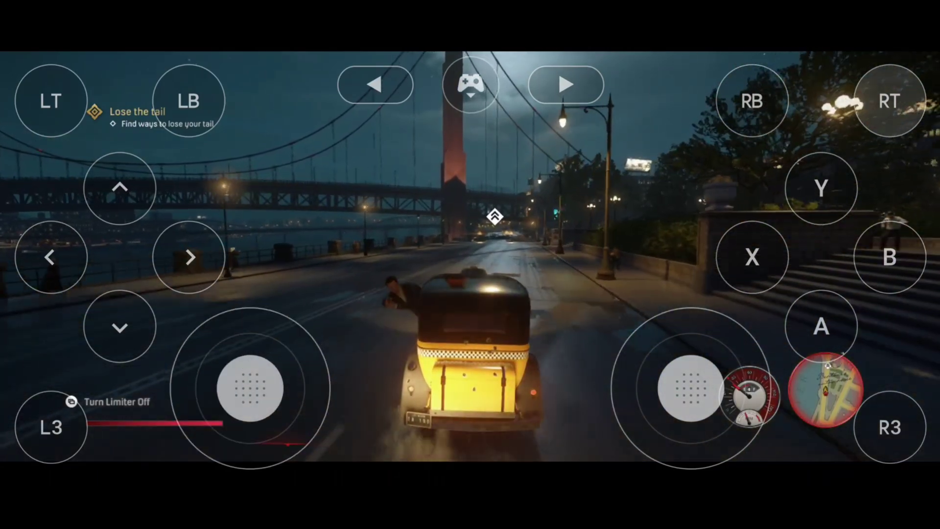
{"action": "left_click_drag", "start_coordinate": [221, 342], "coordinate": [174, 342]}
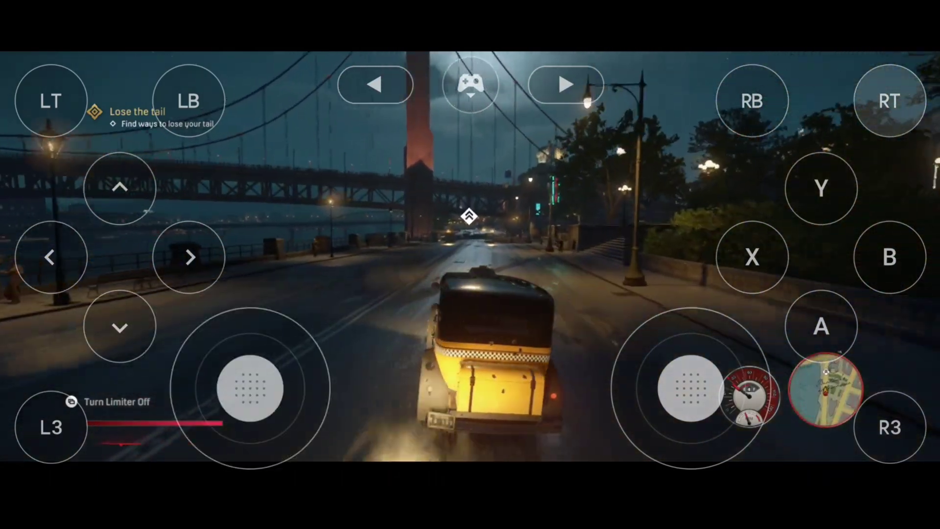
{"action": "left_click_drag", "start_coordinate": [219, 367], "coordinate": [277, 366]}
{"action": "left_click_drag", "start_coordinate": [210, 346], "coordinate": [168, 357]}
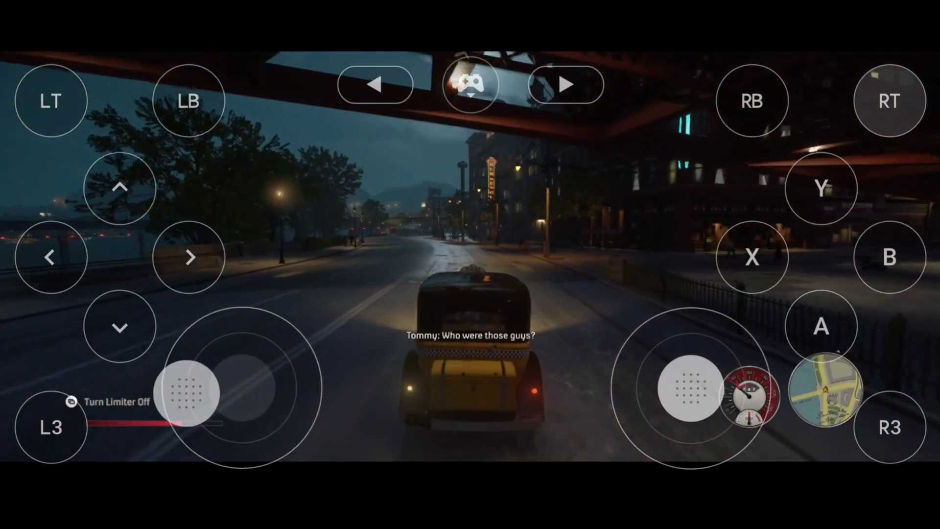
{"action": "left_click_drag", "start_coordinate": [249, 387], "coordinate": [286, 363]}
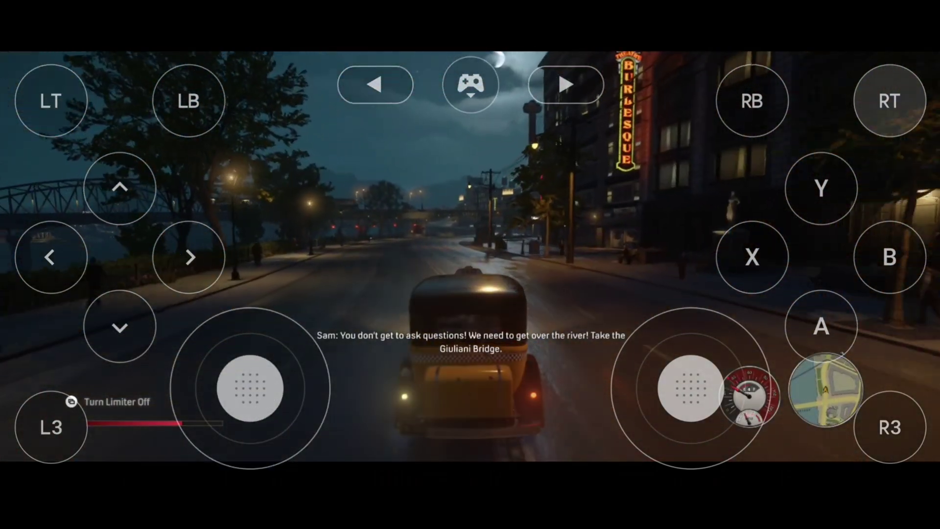
{"action": "left_click_drag", "start_coordinate": [250, 388], "coordinate": [196, 401]}
- Swing the camera around the taxi while steering, then straighten out and keep driving
{"action": "left_click_drag", "start_coordinate": [688, 387], "coordinate": [743, 388]}
{"action": "left_click_drag", "start_coordinate": [196, 401], "coordinate": [196, 402]}
{"action": "left_click_drag", "start_coordinate": [743, 388], "coordinate": [740, 392]}
{"action": "left_click_drag", "start_coordinate": [196, 402], "coordinate": [196, 402]}
{"action": "left_click_drag", "start_coordinate": [741, 391], "coordinate": [741, 393]}
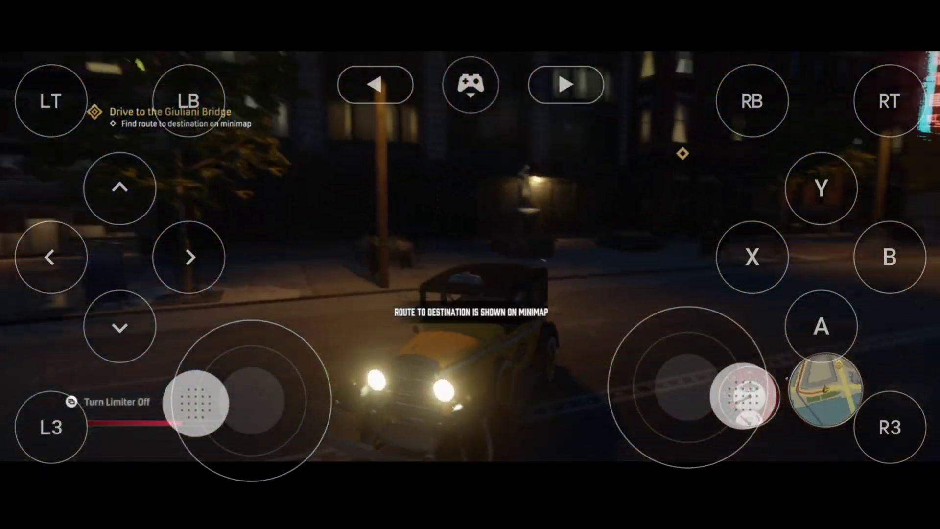
{"action": "left_click_drag", "start_coordinate": [196, 401], "coordinate": [195, 403]}
{"action": "left_click_drag", "start_coordinate": [741, 393], "coordinate": [744, 394]}
{"action": "left_click_drag", "start_coordinate": [195, 402], "coordinate": [199, 399]}
{"action": "left_click_drag", "start_coordinate": [744, 394], "coordinate": [744, 377]}
{"action": "left_click_drag", "start_coordinate": [199, 398], "coordinate": [300, 380]}
{"action": "left_click_drag", "start_coordinate": [744, 378], "coordinate": [692, 387]}
{"action": "left_click_drag", "start_coordinate": [300, 380], "coordinate": [306, 389]}
{"action": "left_click", "coordinate": [889, 257]}
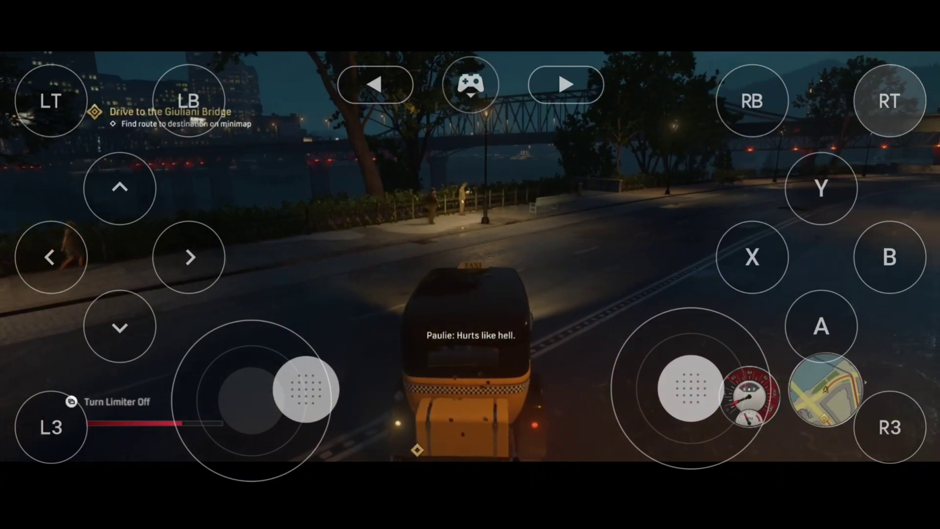
{"action": "left_click_drag", "start_coordinate": [306, 389], "coordinate": [294, 390]}
{"action": "left_click", "coordinate": [248, 384]}
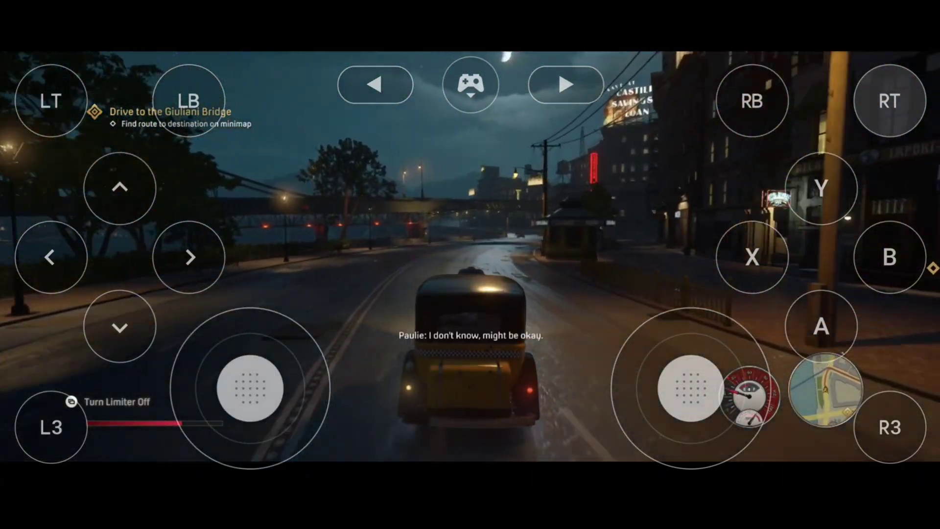
{"action": "left_click_drag", "start_coordinate": [250, 388], "coordinate": [301, 384]}
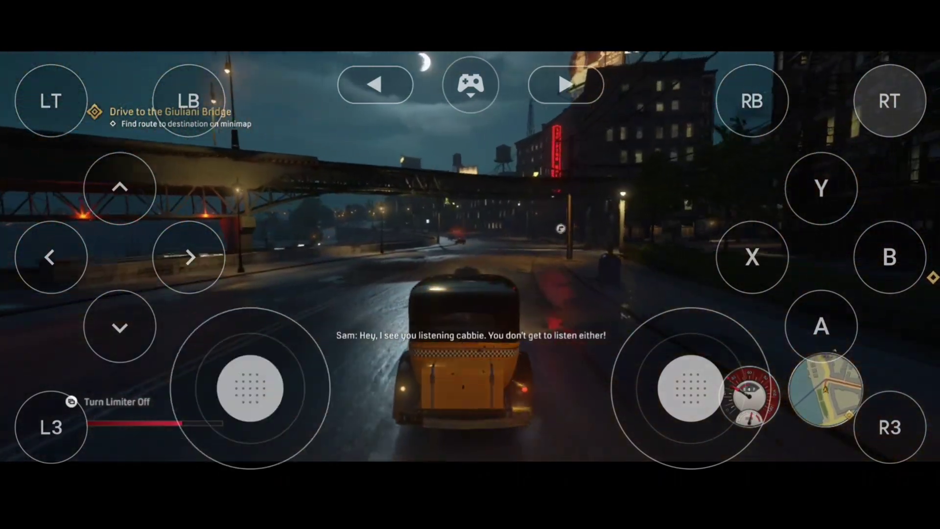